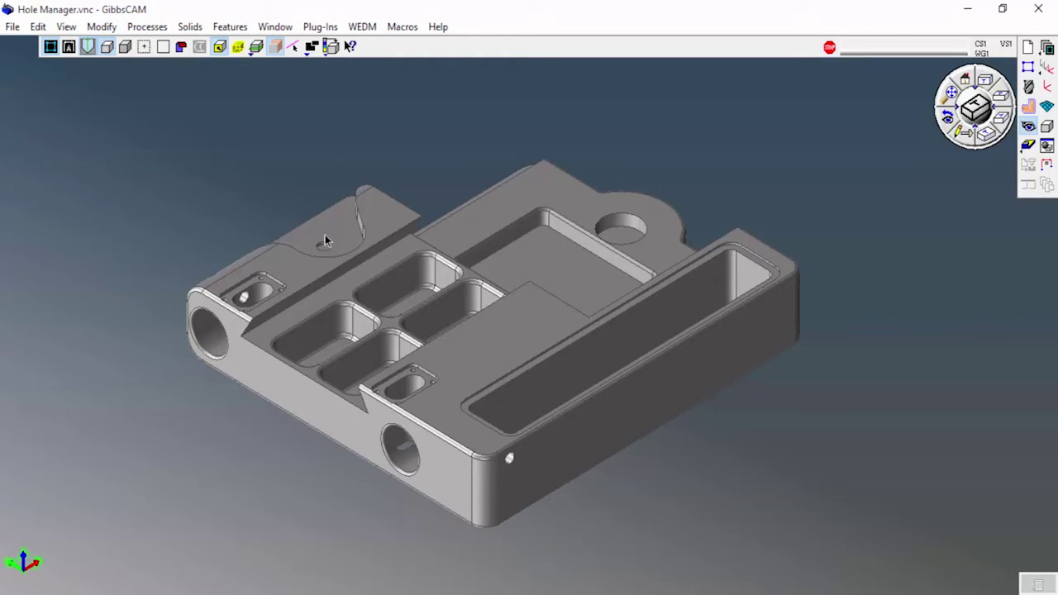
Select the end hole, counterbore hole, front holes, front end face and right side face to inspect them
click(221, 339)
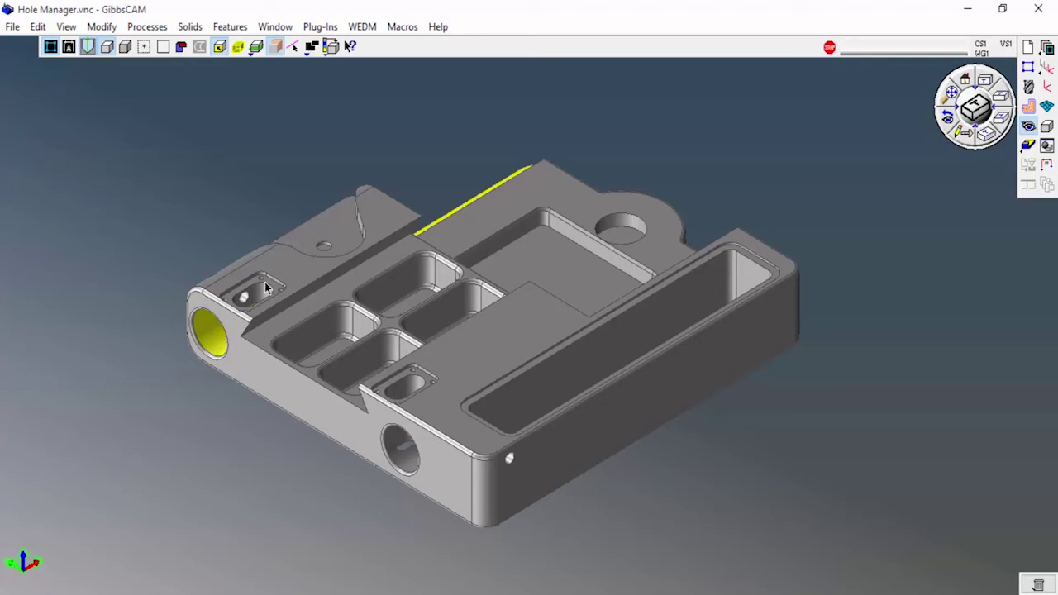
click(245, 299)
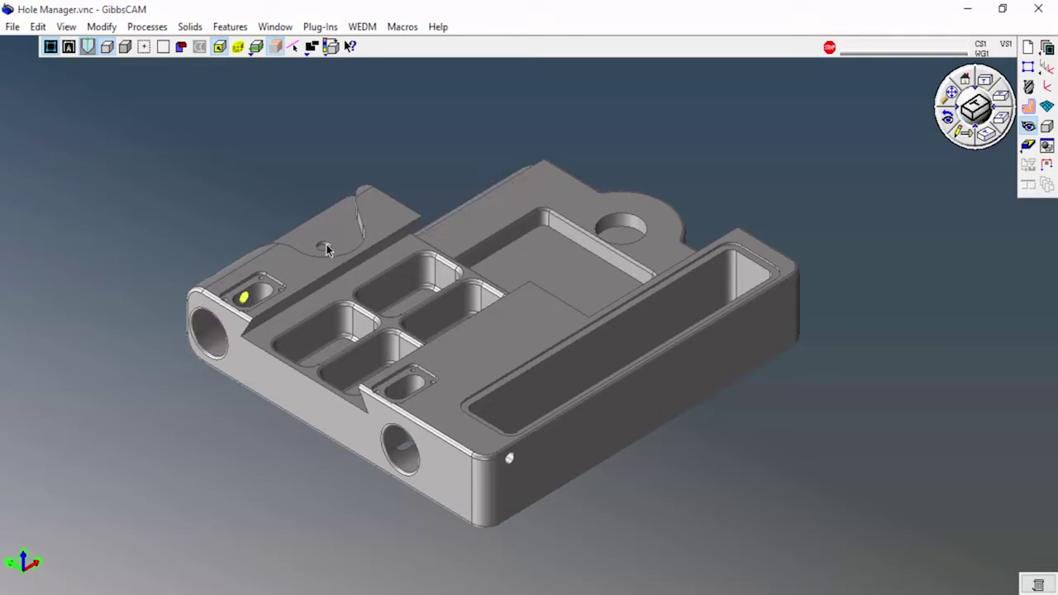
click(409, 387)
click(408, 463)
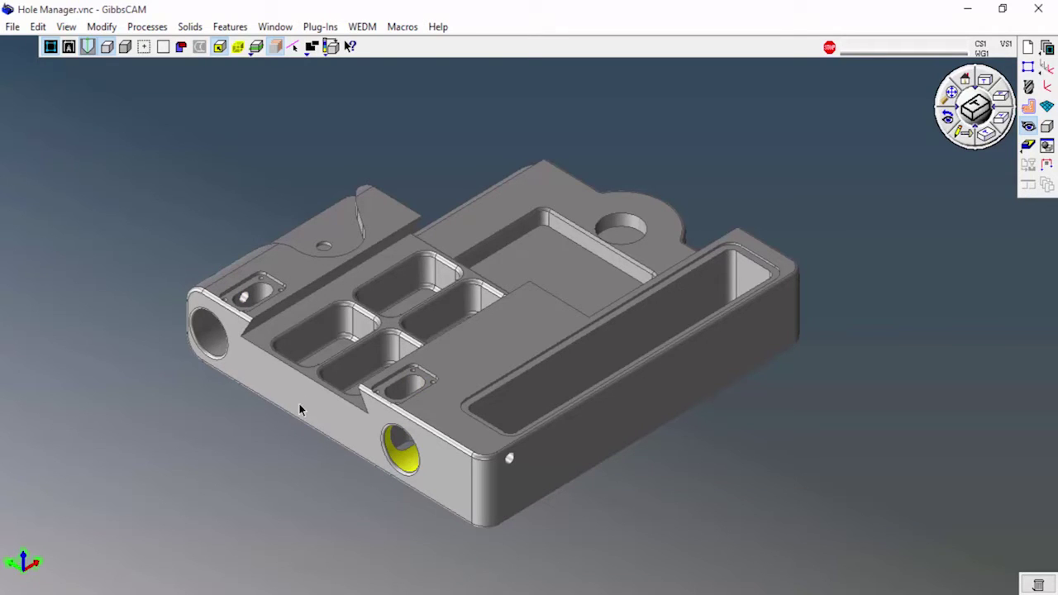
click(212, 335)
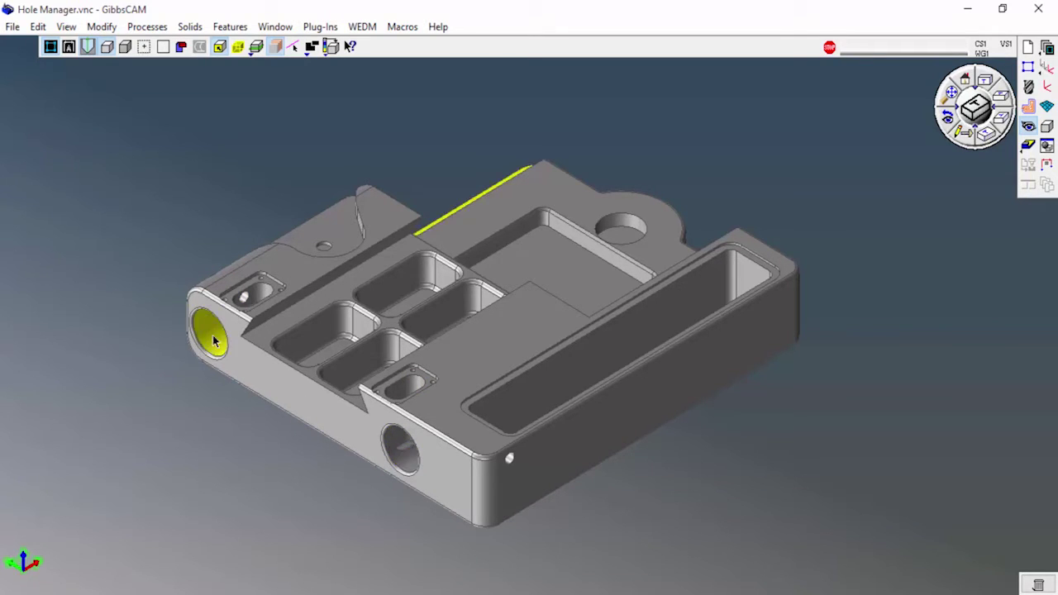
click(289, 381)
click(536, 459)
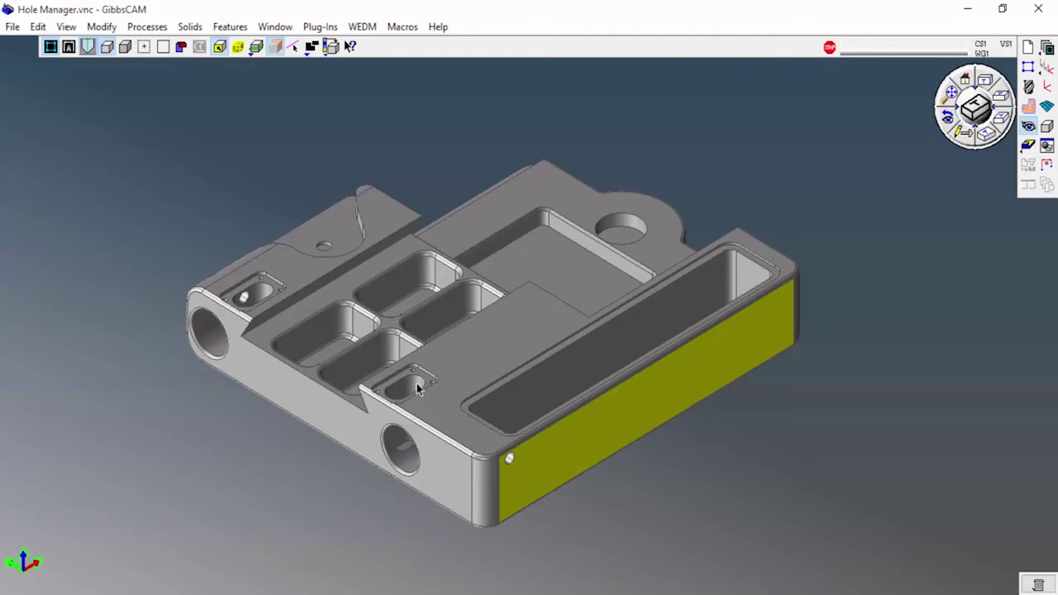
Orbit the part, return it to the isometric view, and open the Features menu
middle_drag(402, 420, 727, 388)
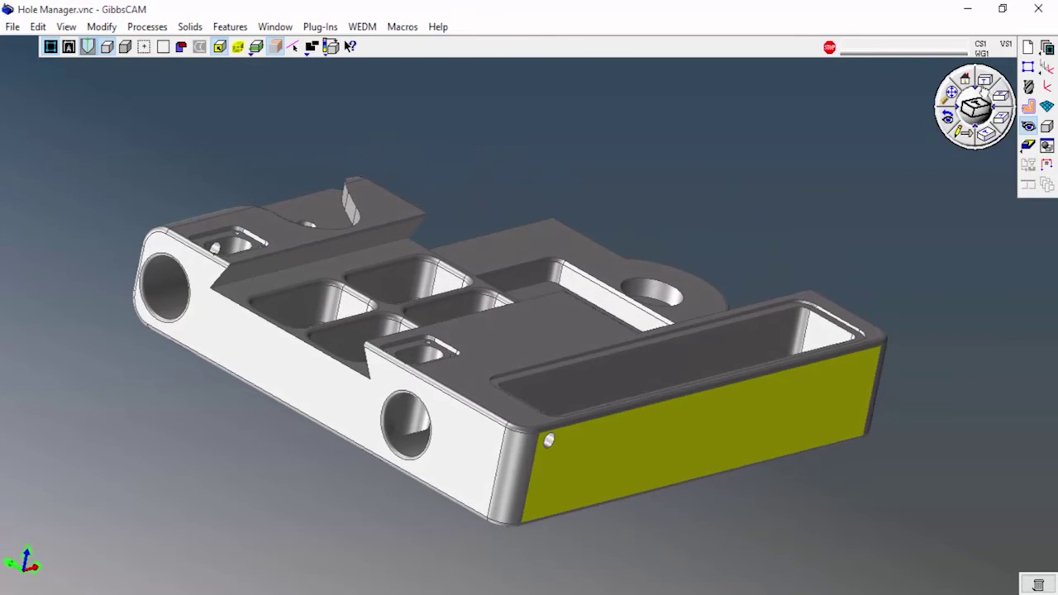
click(989, 139)
click(950, 98)
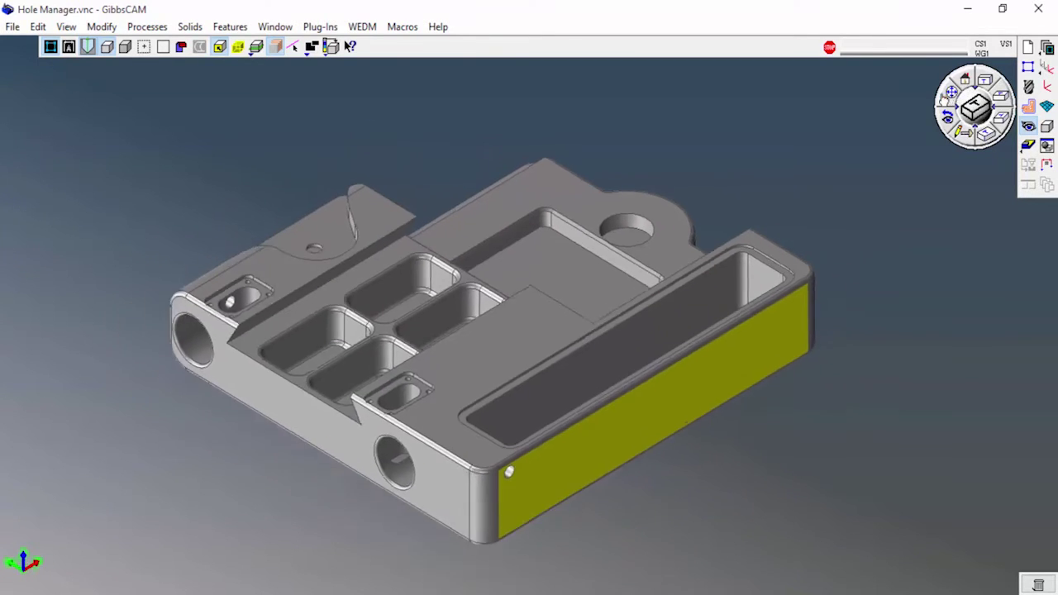
click(230, 29)
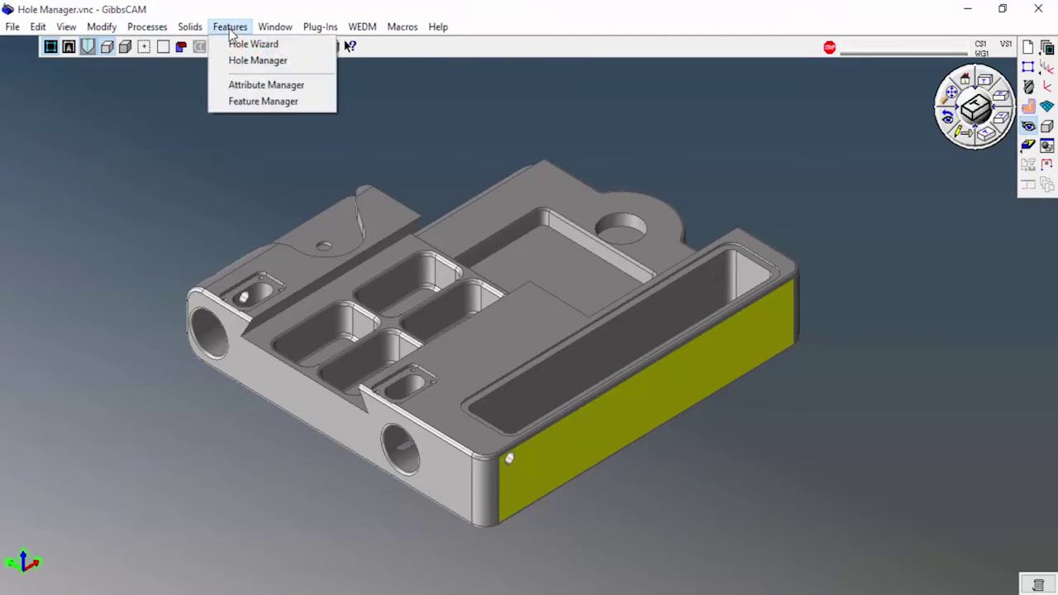
Open the Hole Manager, with its empty hole list, and the Machining palette beside it
click(256, 61)
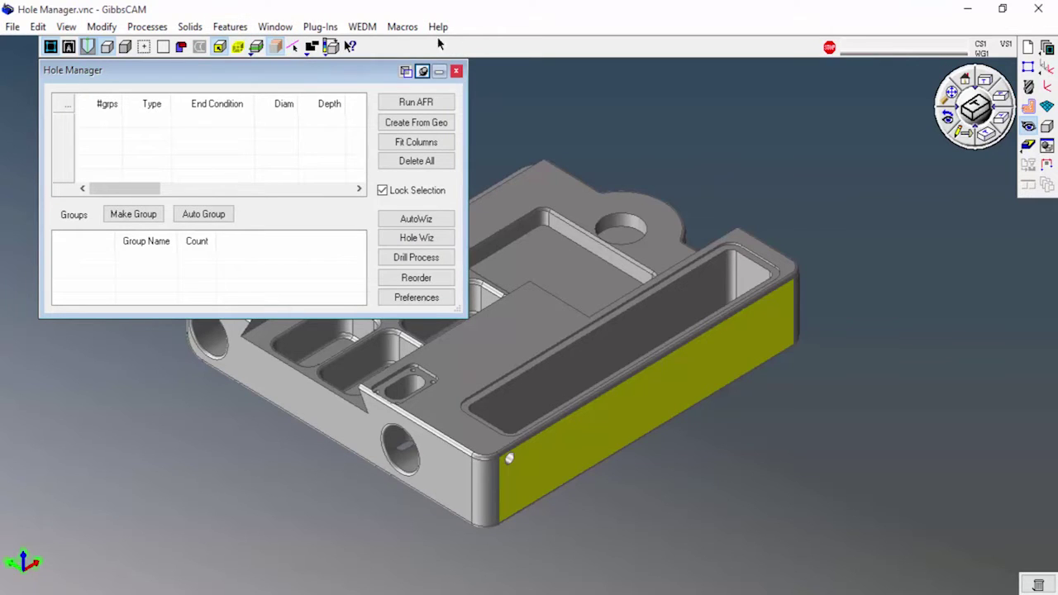
click(1028, 145)
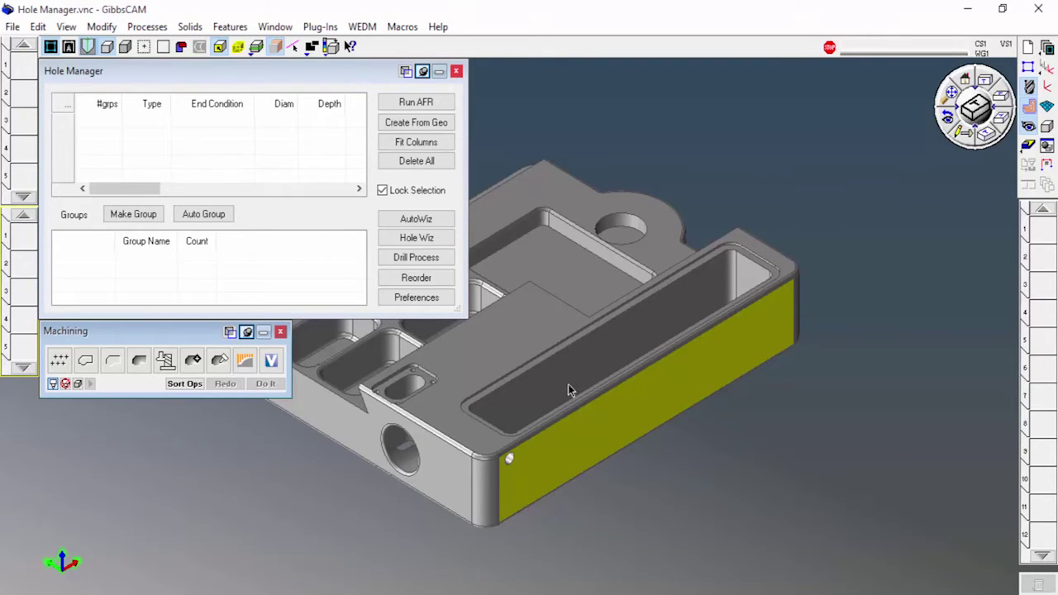
scroll(569, 392, down, 3)
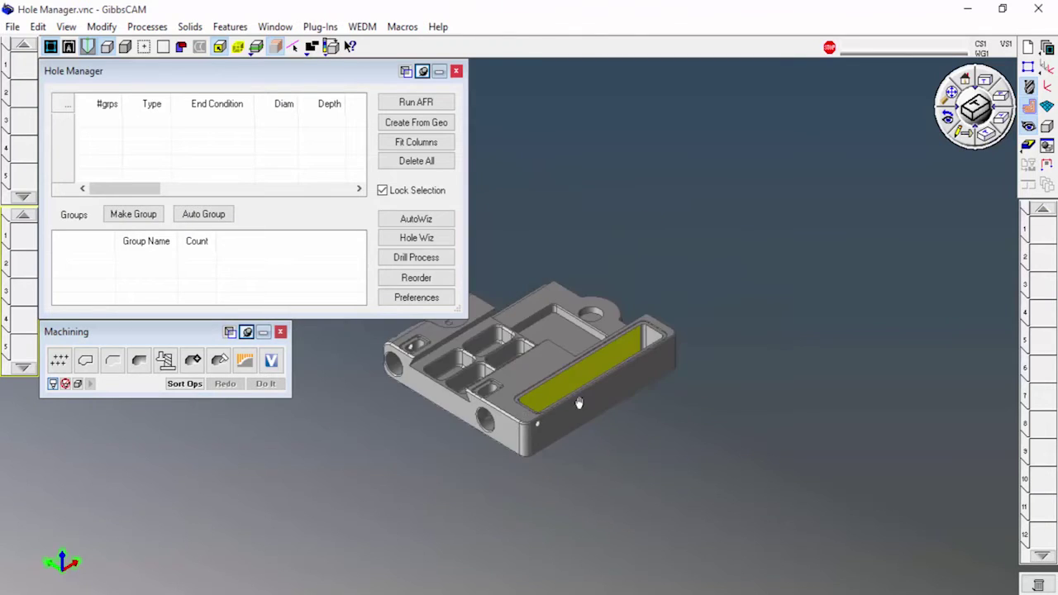
scroll(711, 298, up, 4)
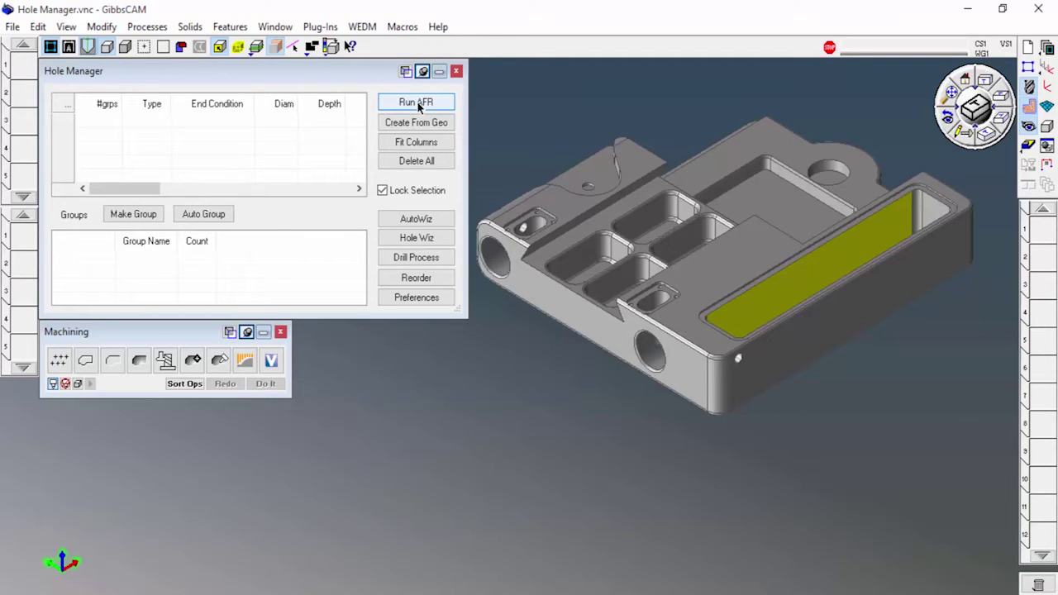
click(419, 106)
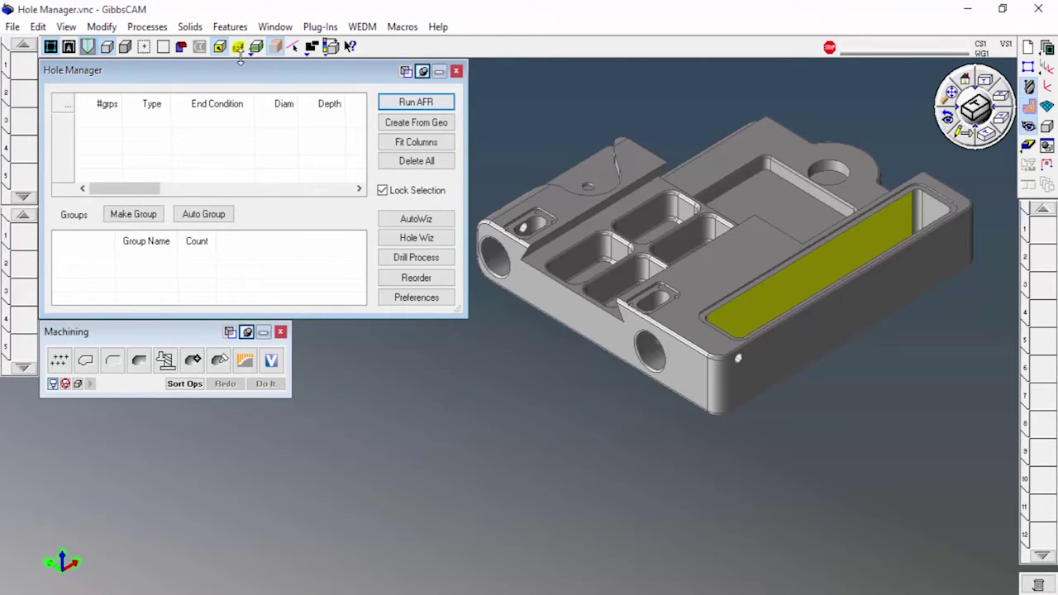
click(765, 298)
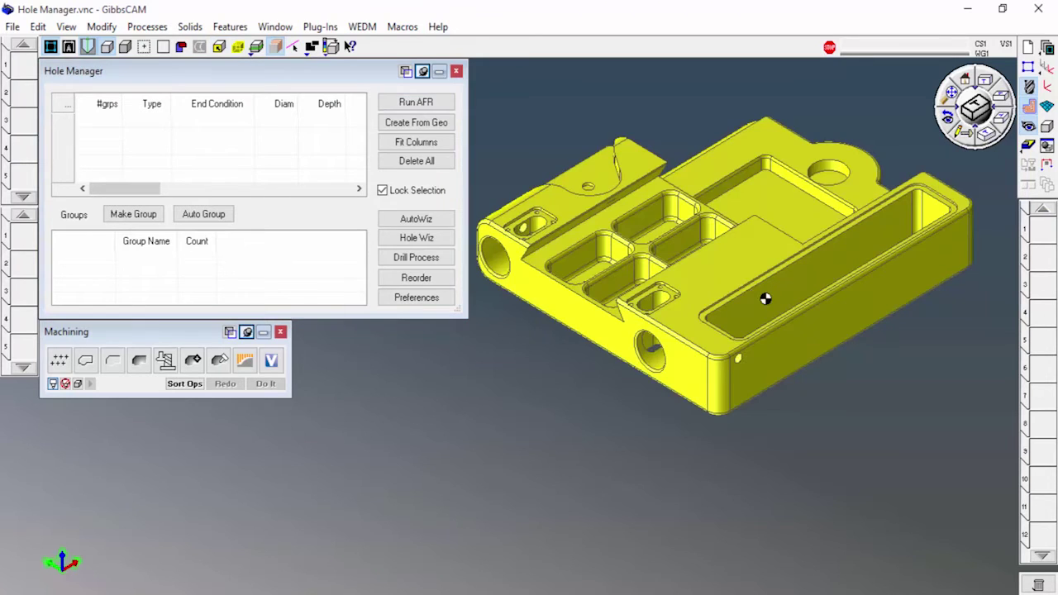
click(411, 103)
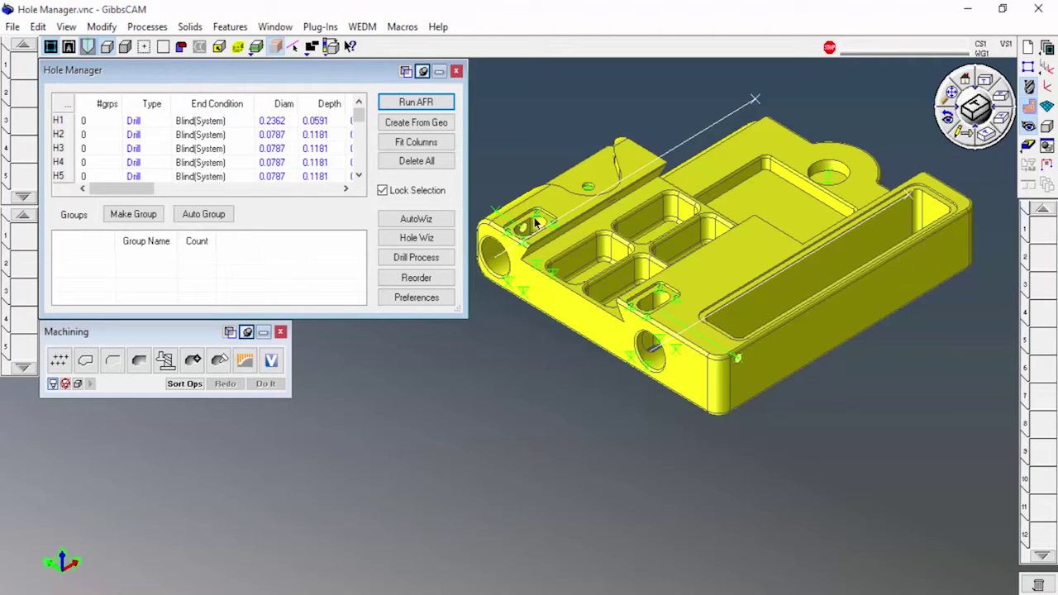
scroll(536, 223, up, 6)
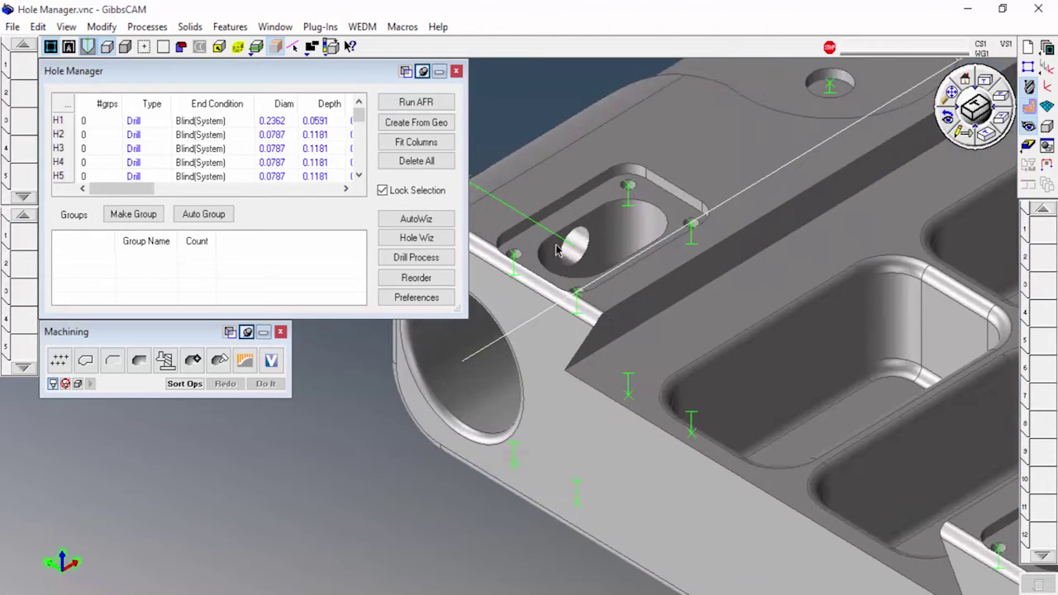
scroll(560, 253, down, 1)
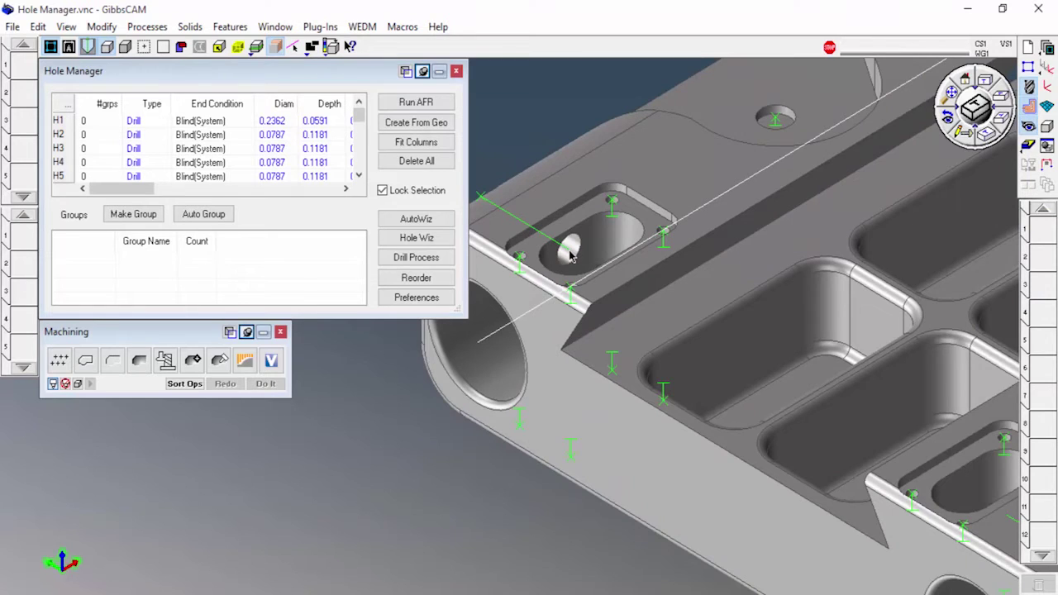
scroll(569, 256, up, 1)
scroll(569, 258, up, 1)
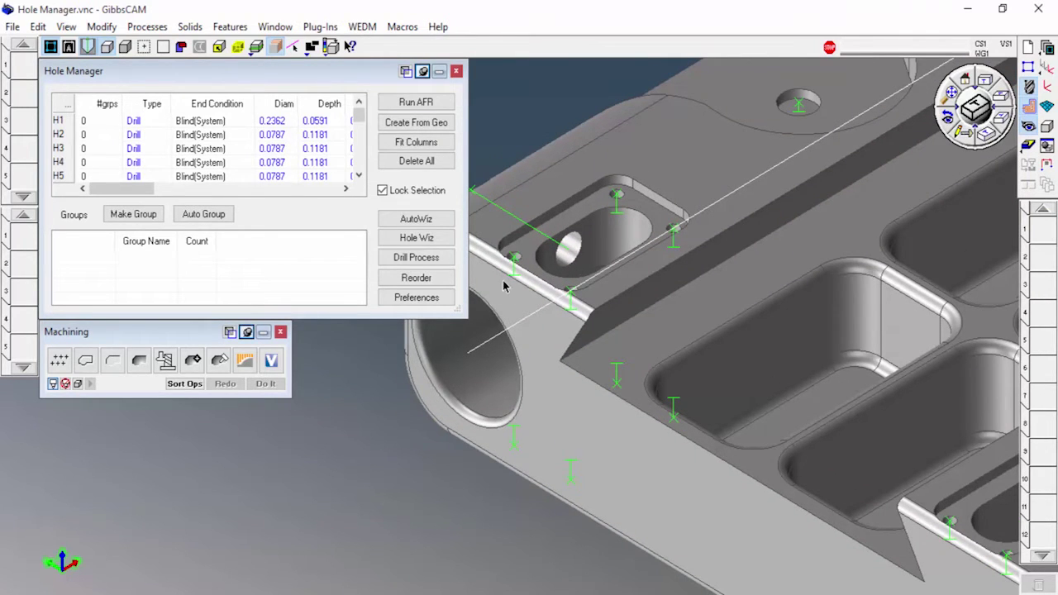
scroll(513, 283, up, 1)
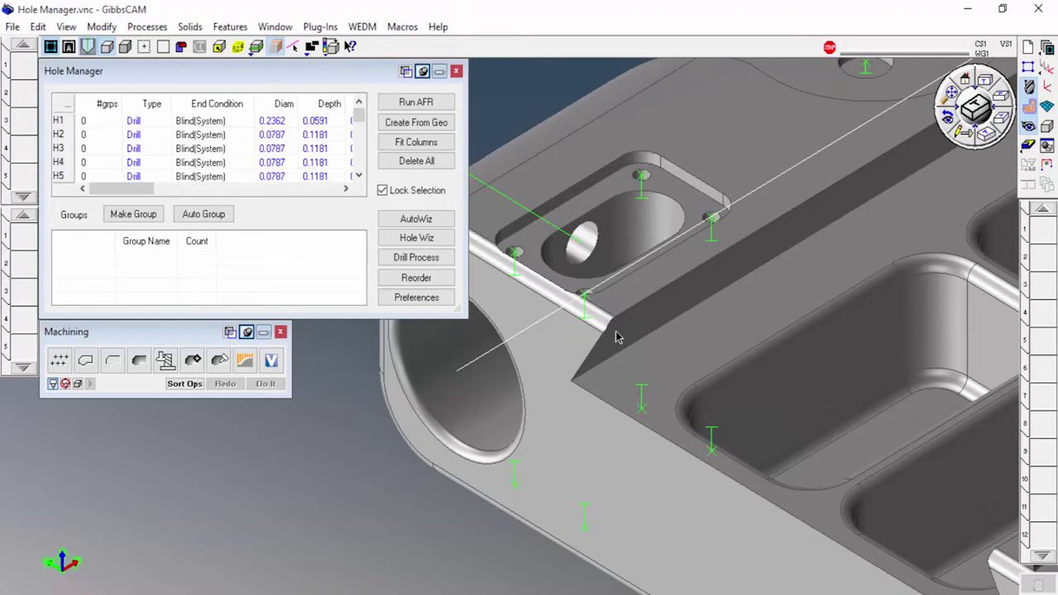
middle_drag(616, 337, 629, 371)
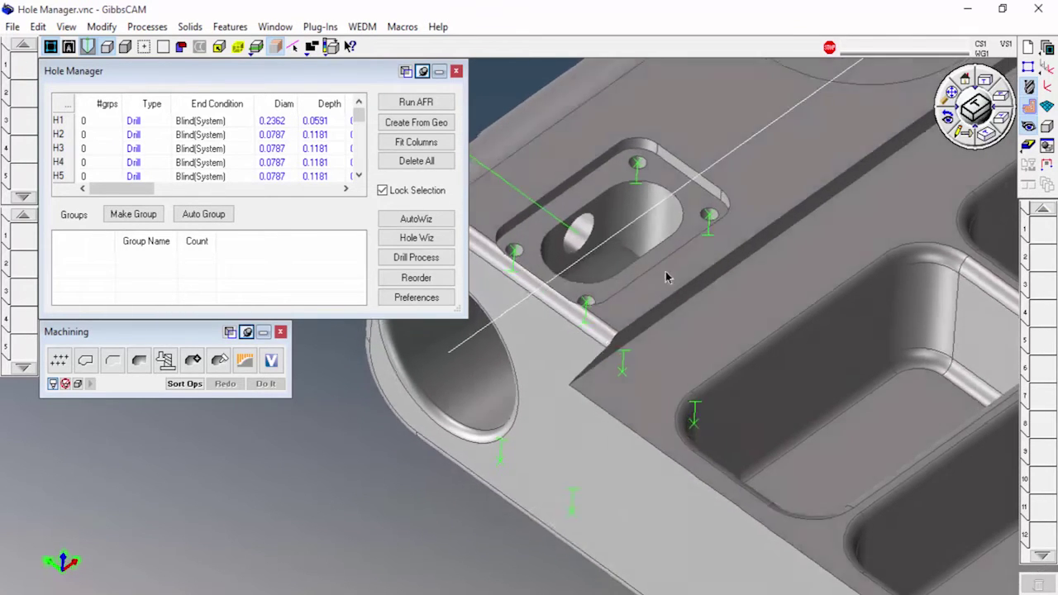
middle_drag(668, 277, 581, 303)
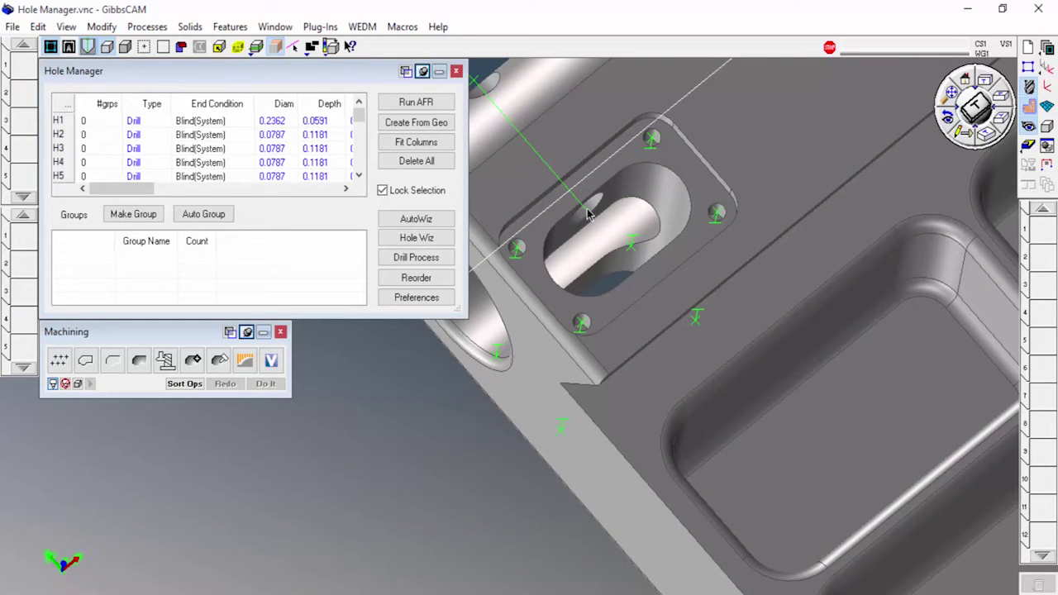
scroll(592, 224, down, 3)
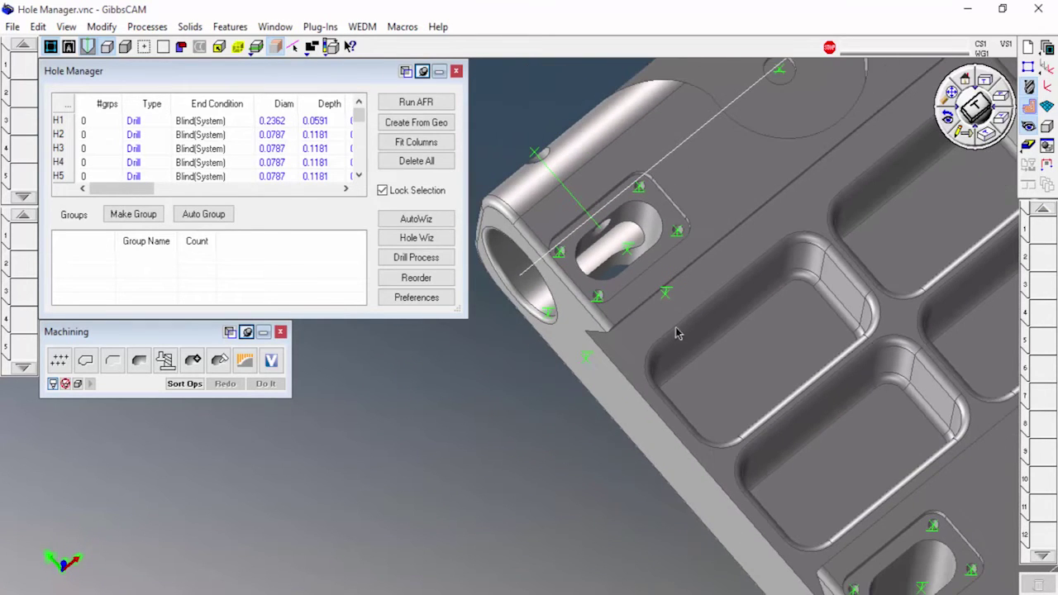
middle_drag(567, 170, 710, 315)
middle_drag(786, 302, 762, 322)
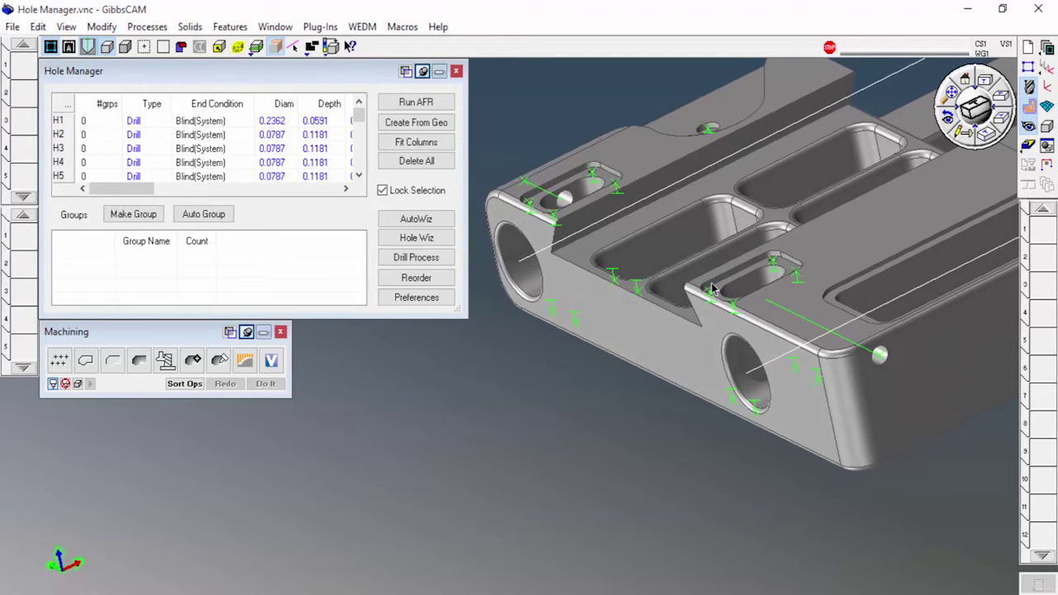
middle_drag(713, 288, 715, 327)
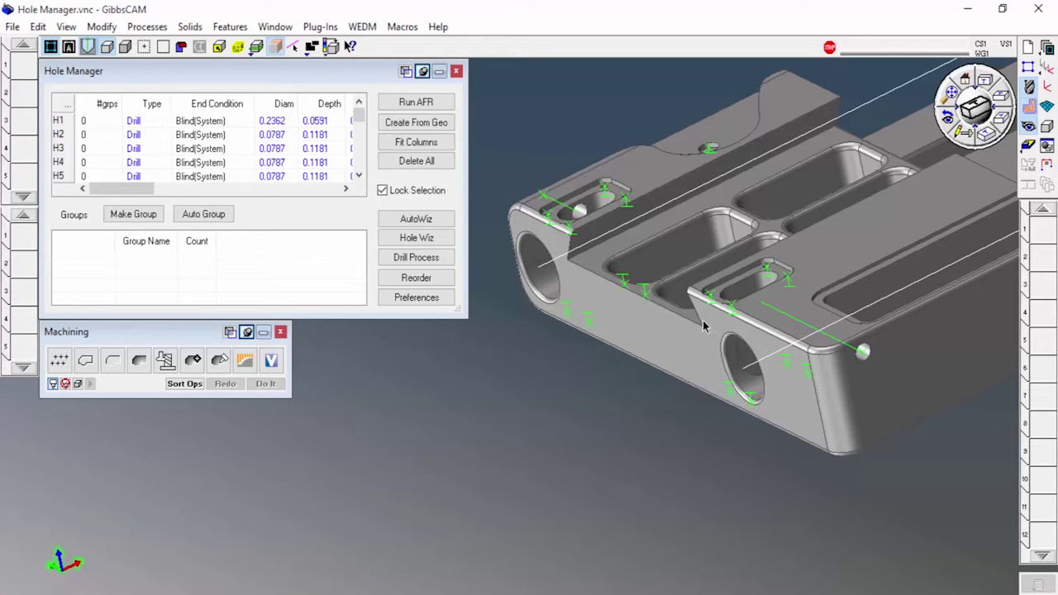
scroll(703, 325, up, 2)
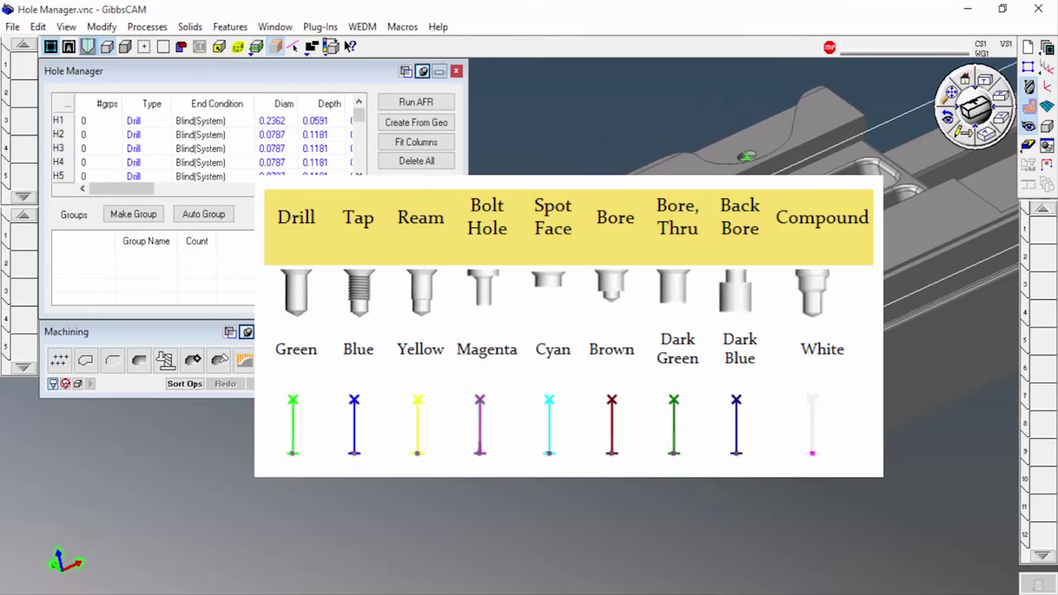
middle_drag(778, 376, 556, 419)
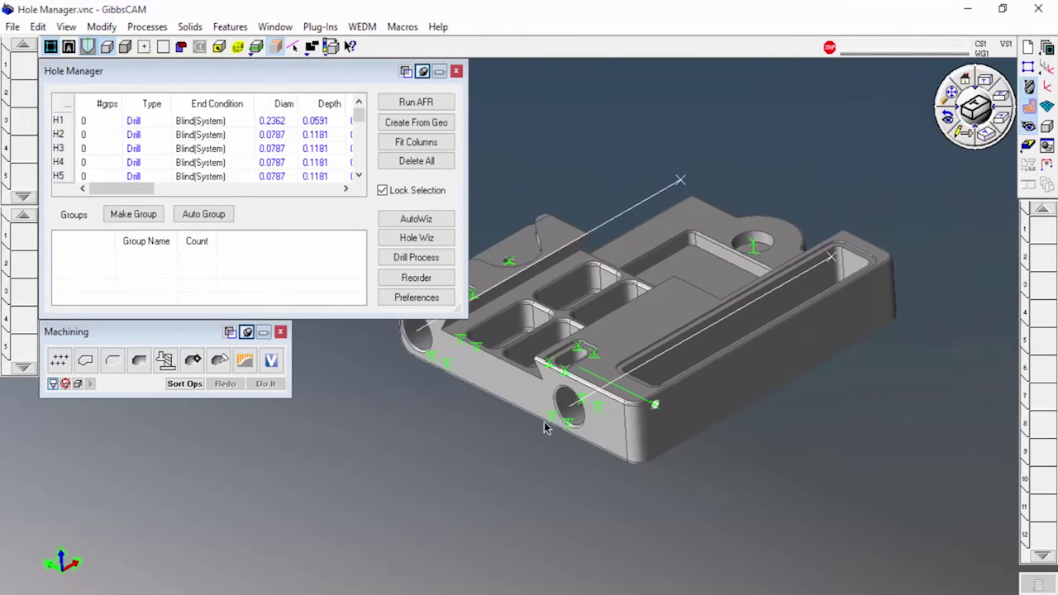
click(594, 442)
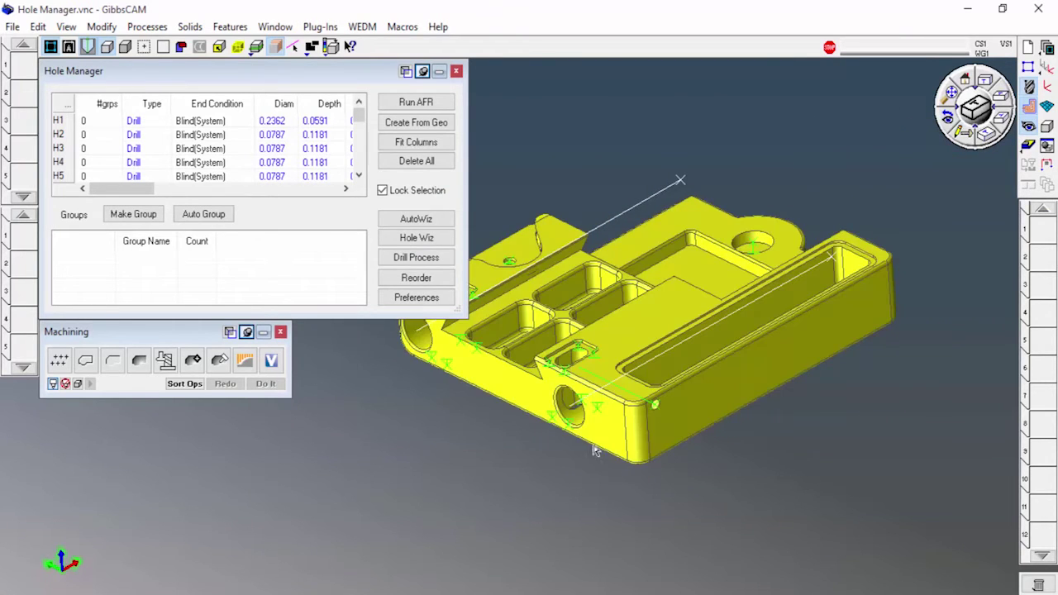
click(544, 460)
middle_drag(537, 463, 587, 331)
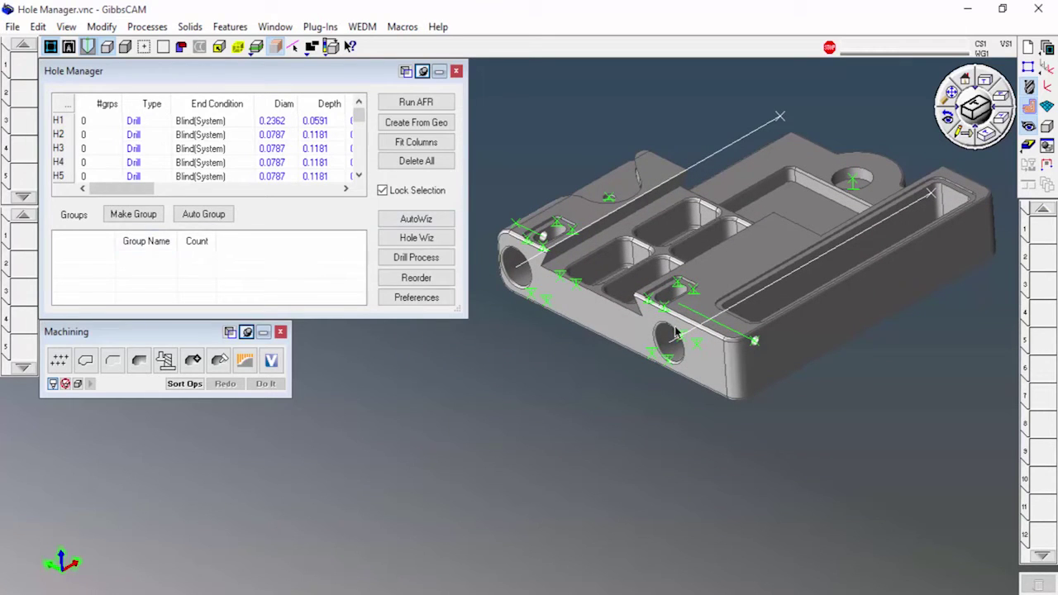
click(544, 248)
click(533, 238)
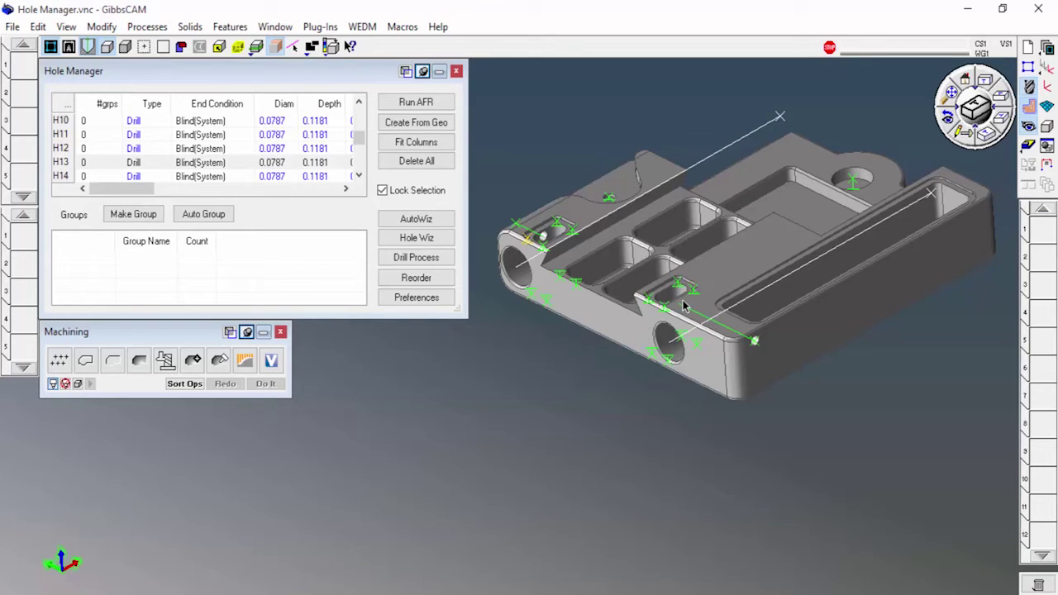
click(798, 124)
shift+click(932, 197)
click(932, 196)
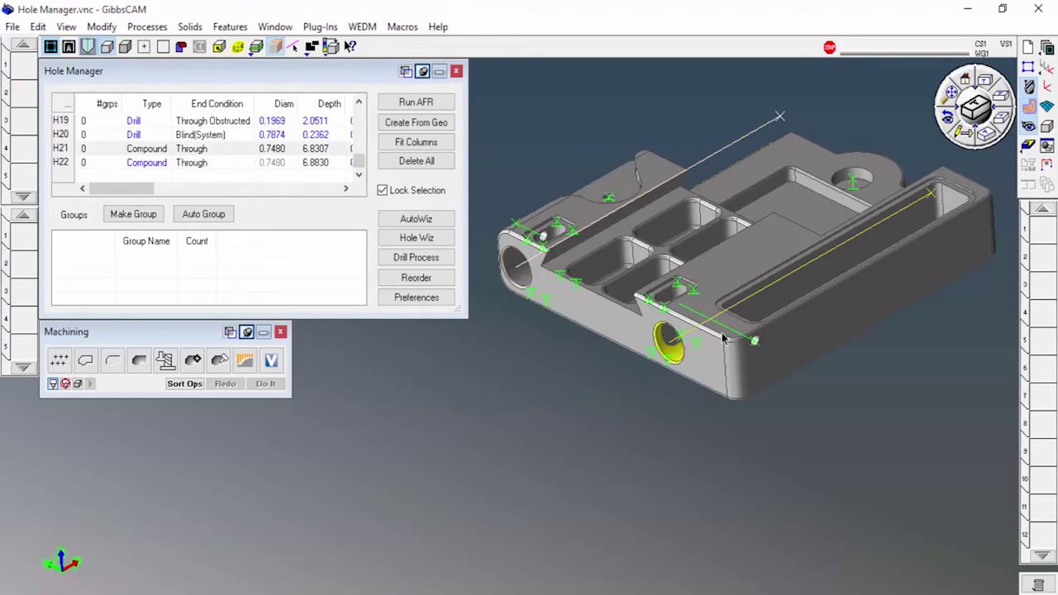
click(150, 151)
click(149, 163)
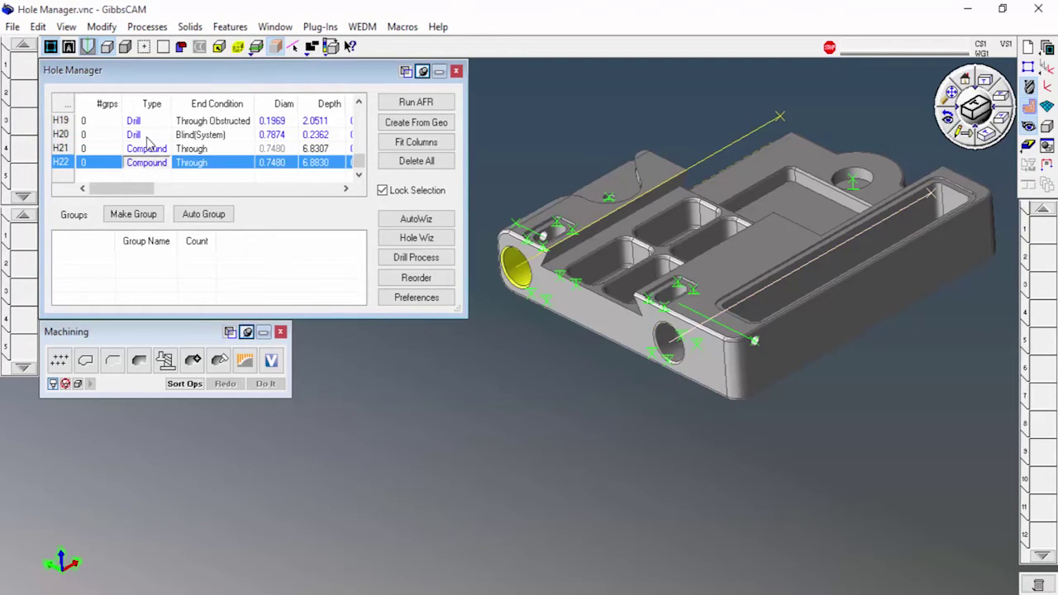
click(382, 191)
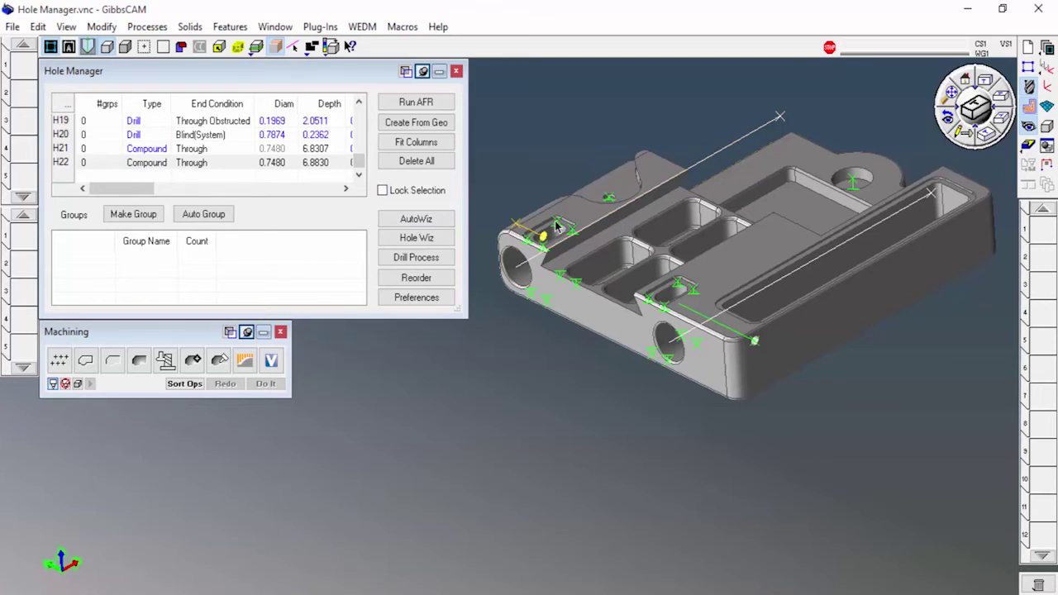
click(212, 124)
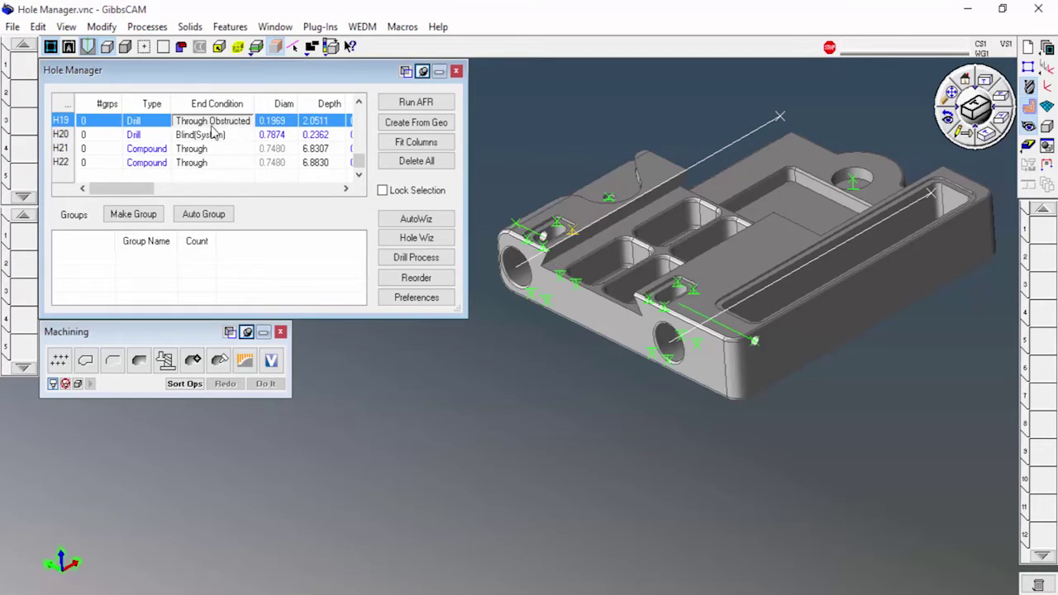
click(383, 190)
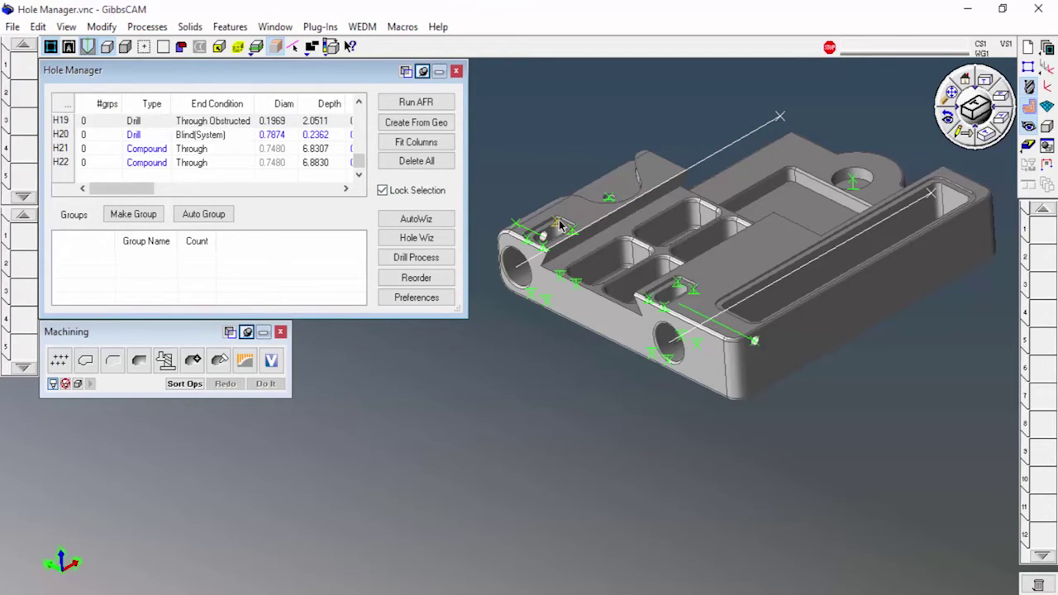
click(248, 105)
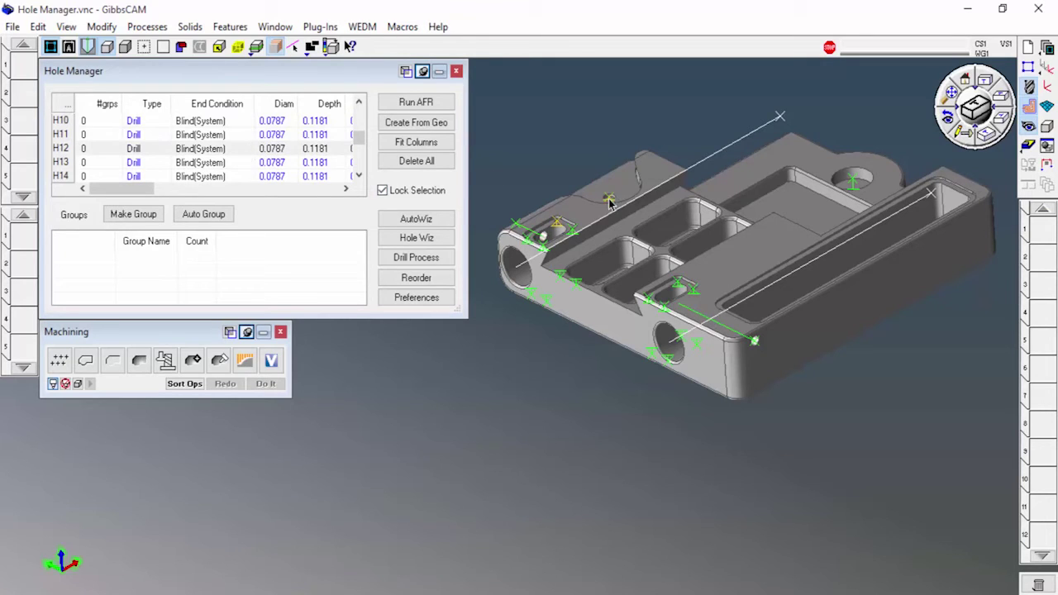
click(205, 148)
click(198, 162)
click(187, 136)
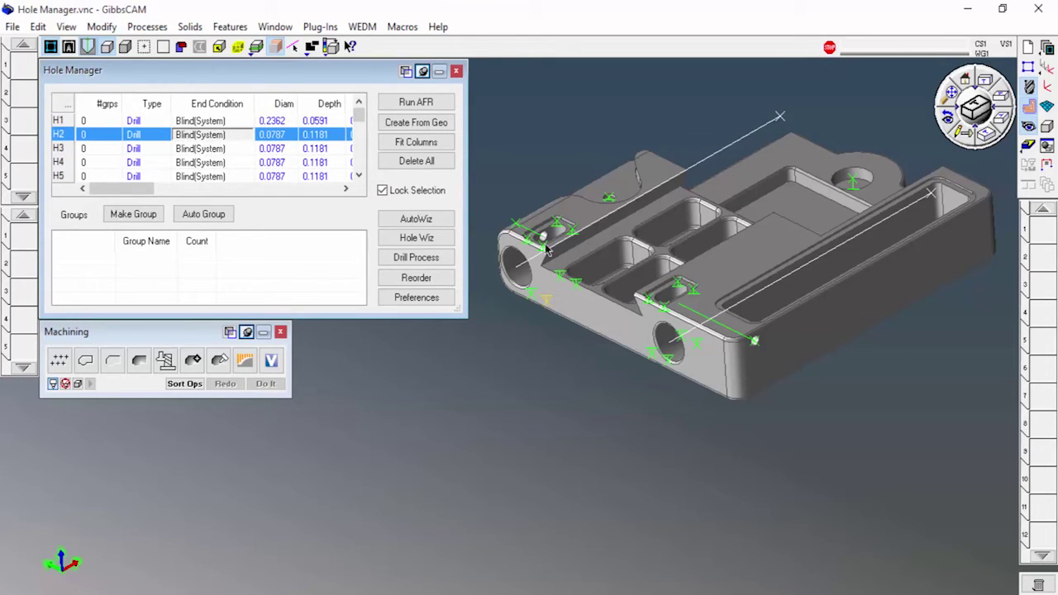
ctrl+click(120, 148)
ctrl+click(143, 163)
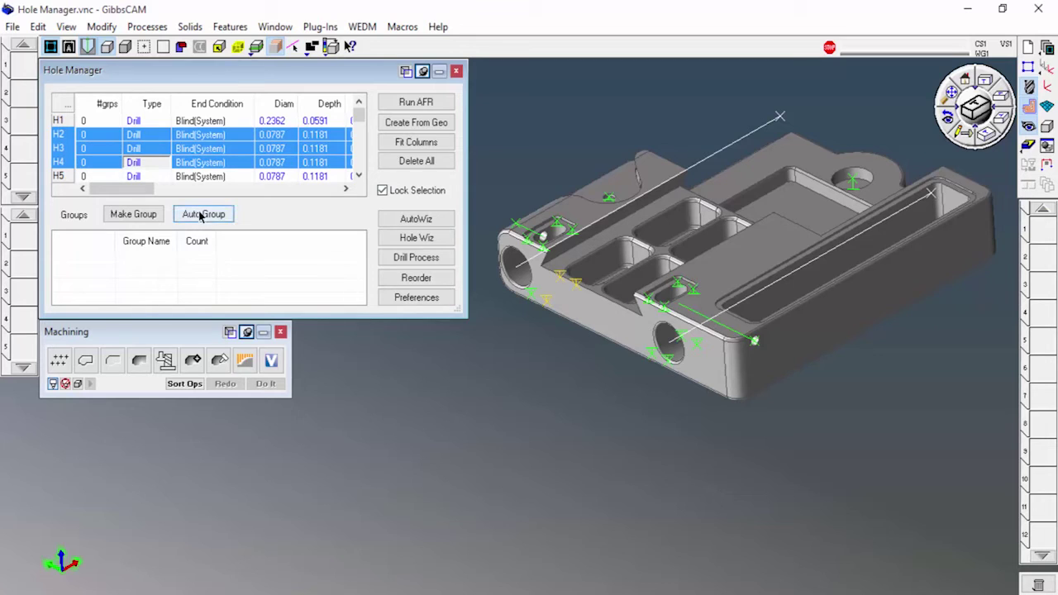
click(273, 121)
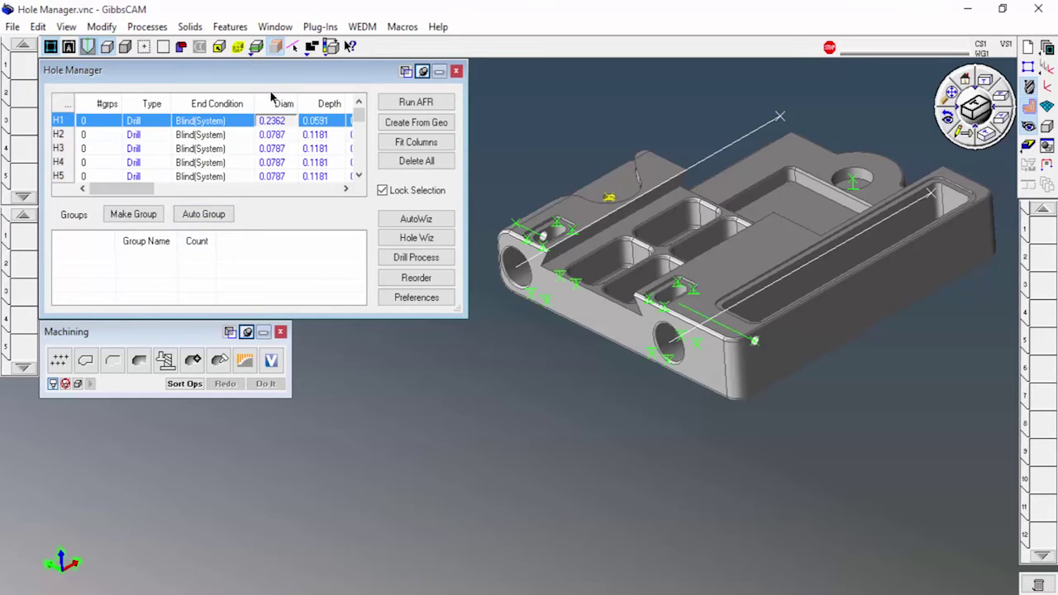
Auto Group all the part's holes and select all resulting hole groups
click(203, 216)
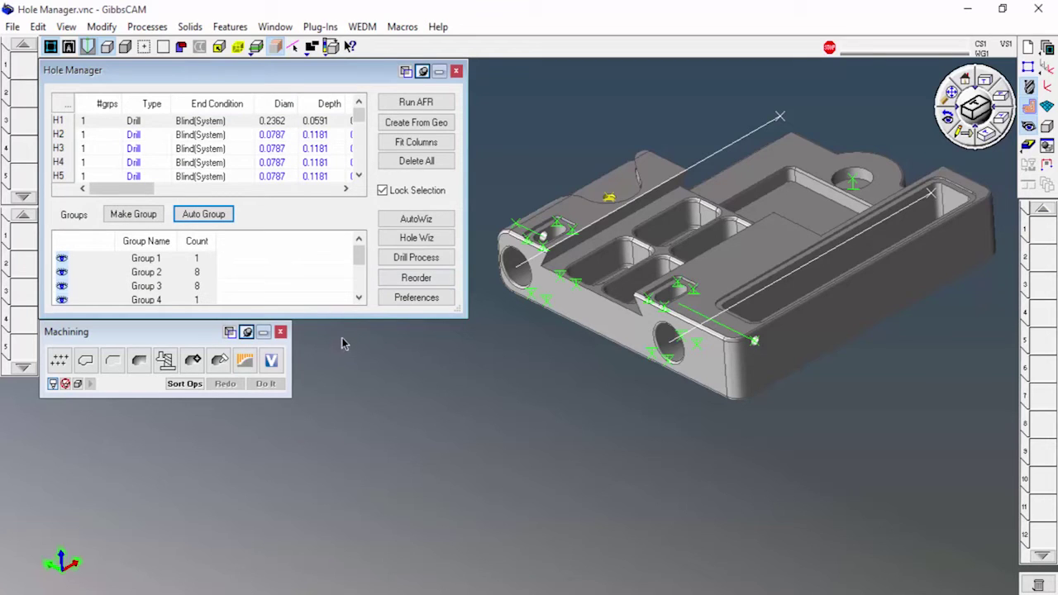
key(ctrl+a)
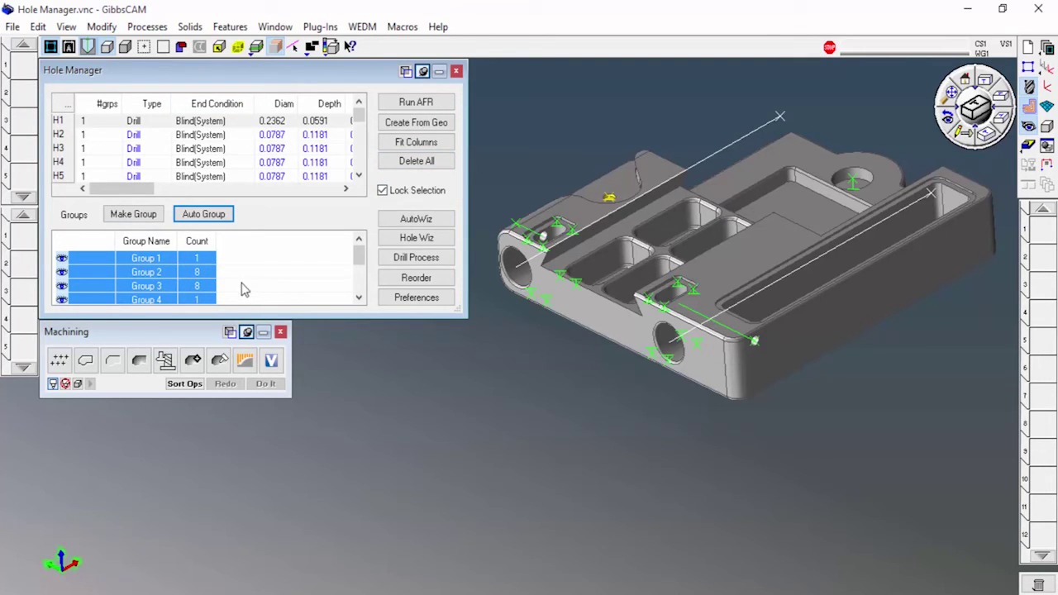
scroll(243, 289, down, 1)
scroll(244, 295, up, 1)
Inspect the holes in Group 2 and Group 3, then try creating drilling processes for the groups
click(278, 287)
click(174, 273)
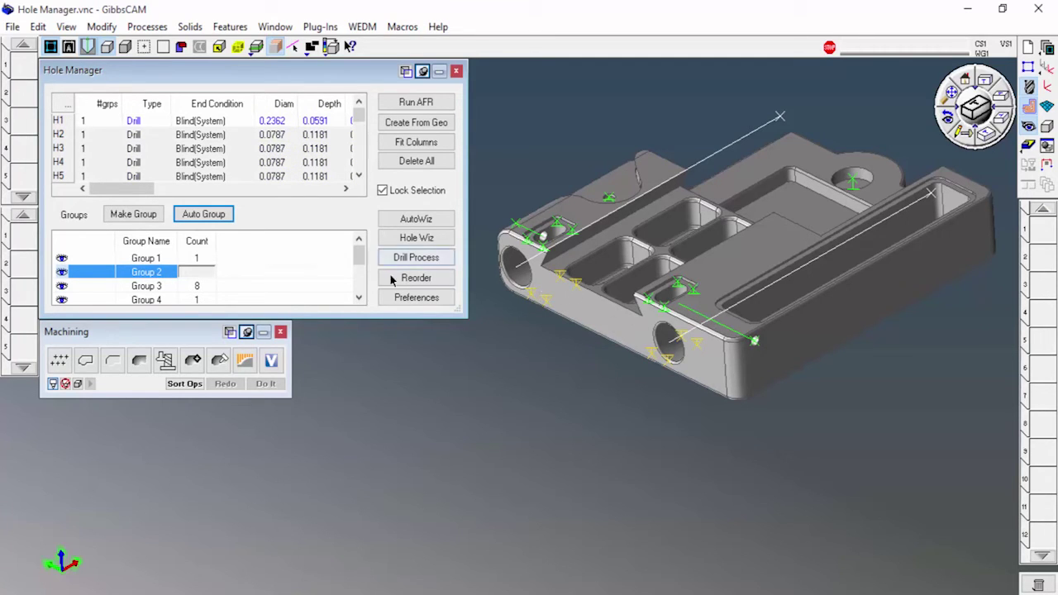
click(352, 260)
click(163, 288)
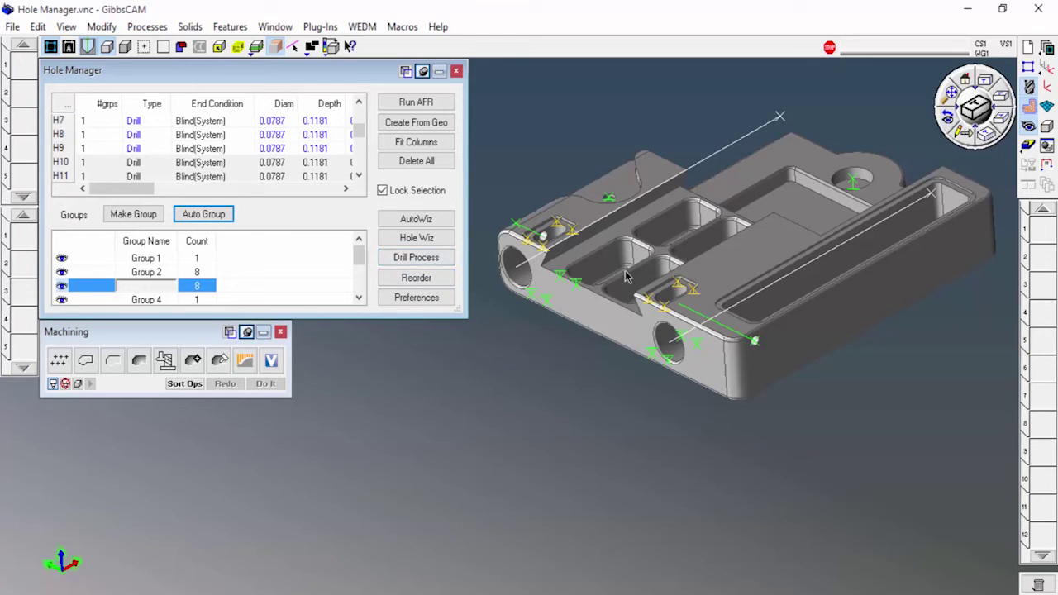
click(633, 442)
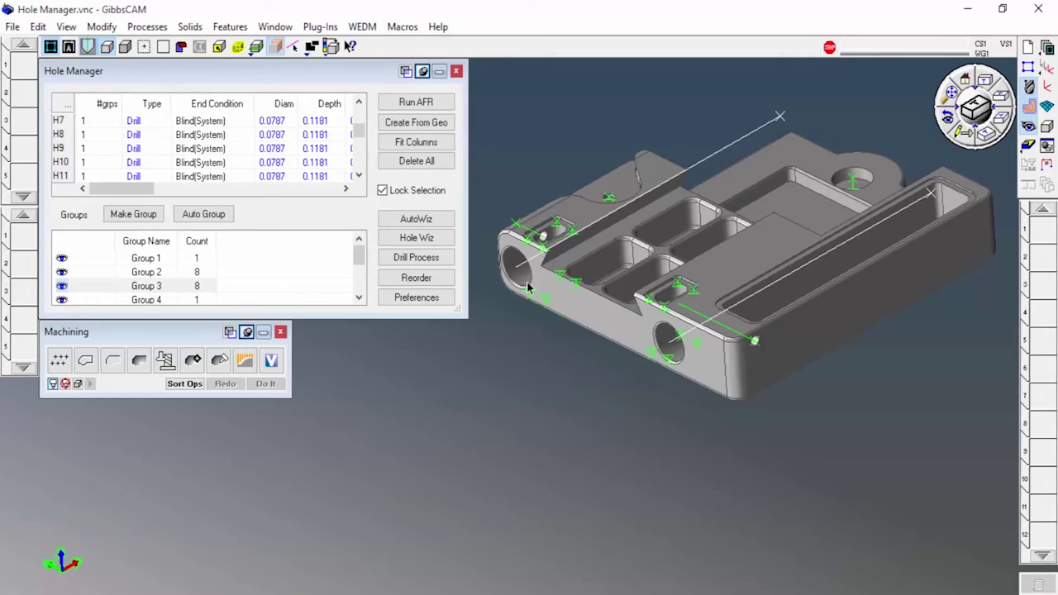
click(433, 262)
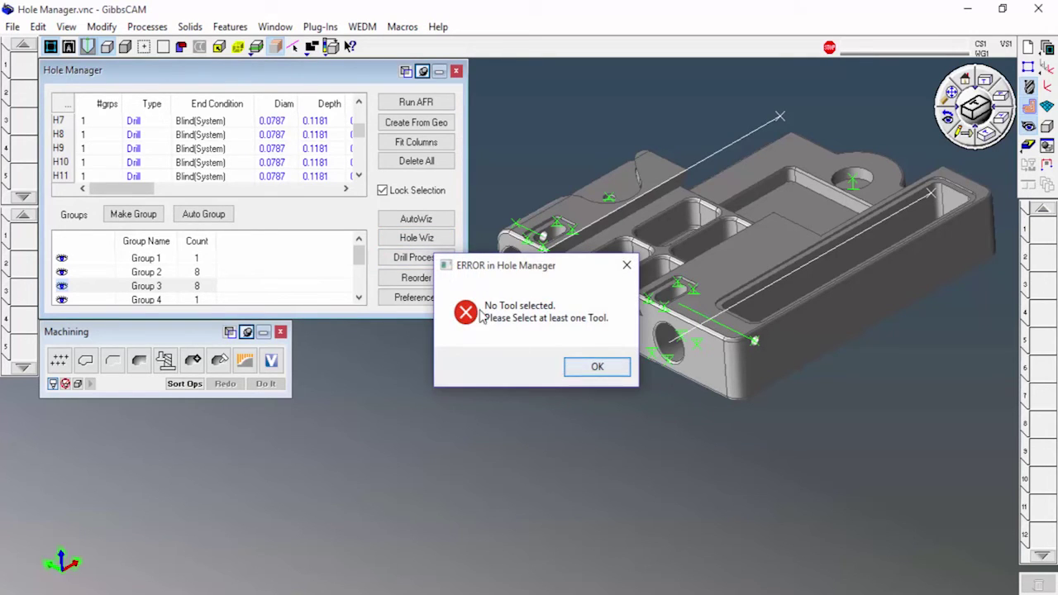
Dismiss the no-tool error, auto-create drilling operations, make HFR_CS5 active, and start Op Sim Rendering
key(Return)
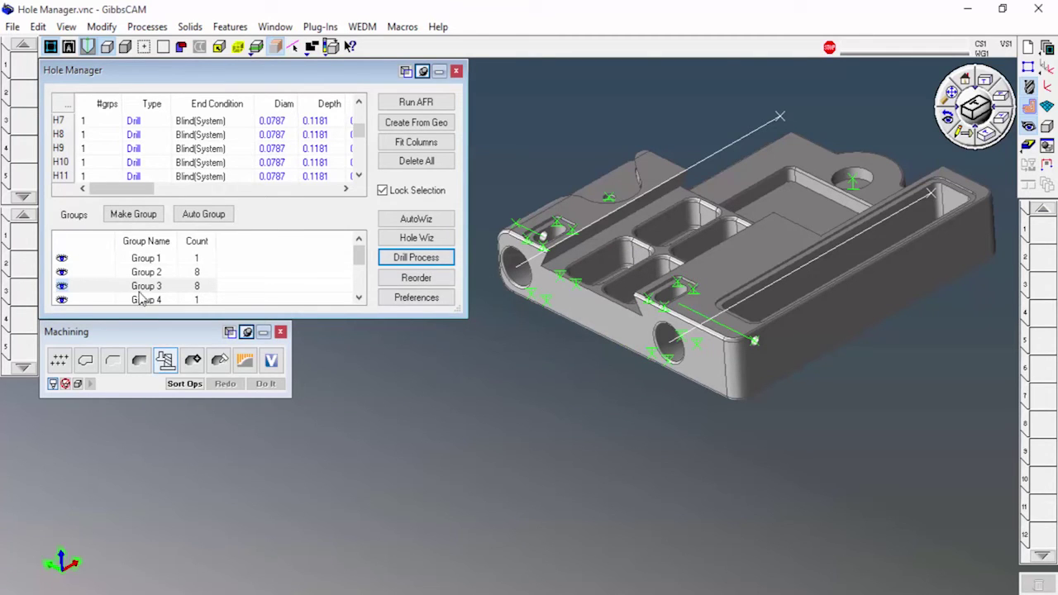
click(417, 219)
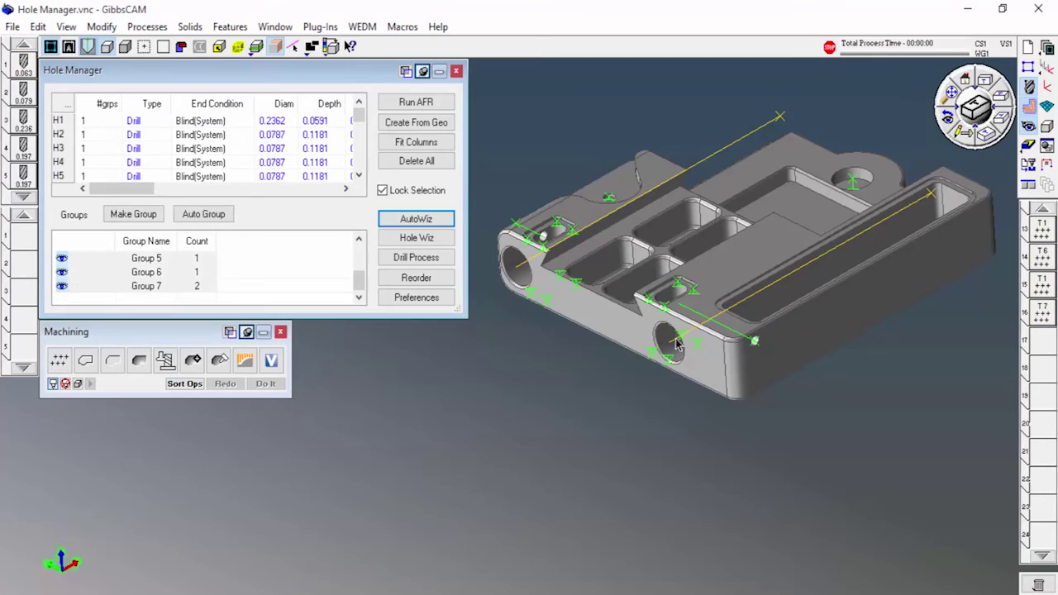
click(981, 46)
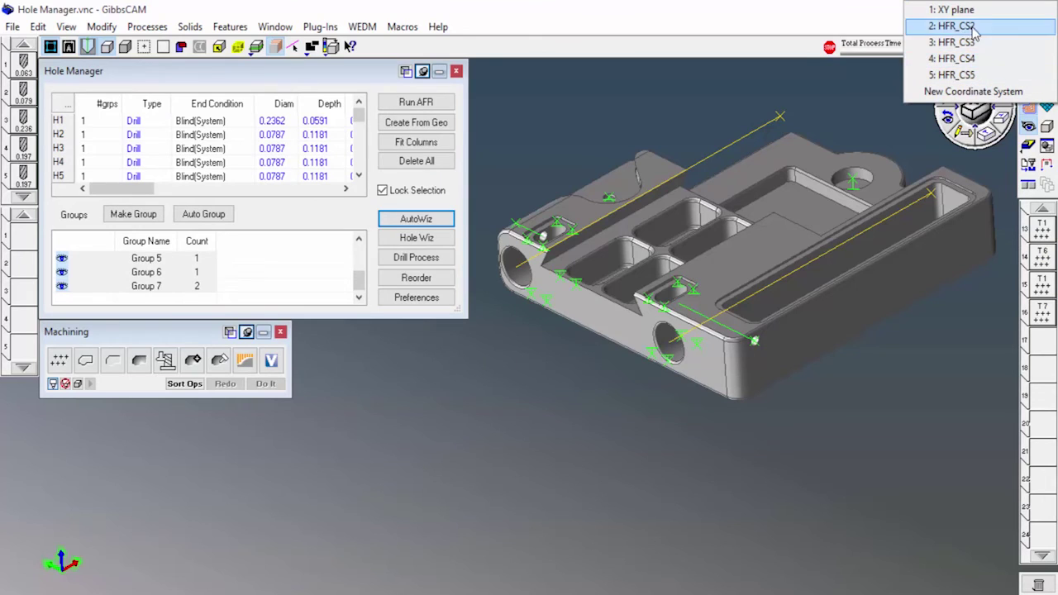
click(917, 76)
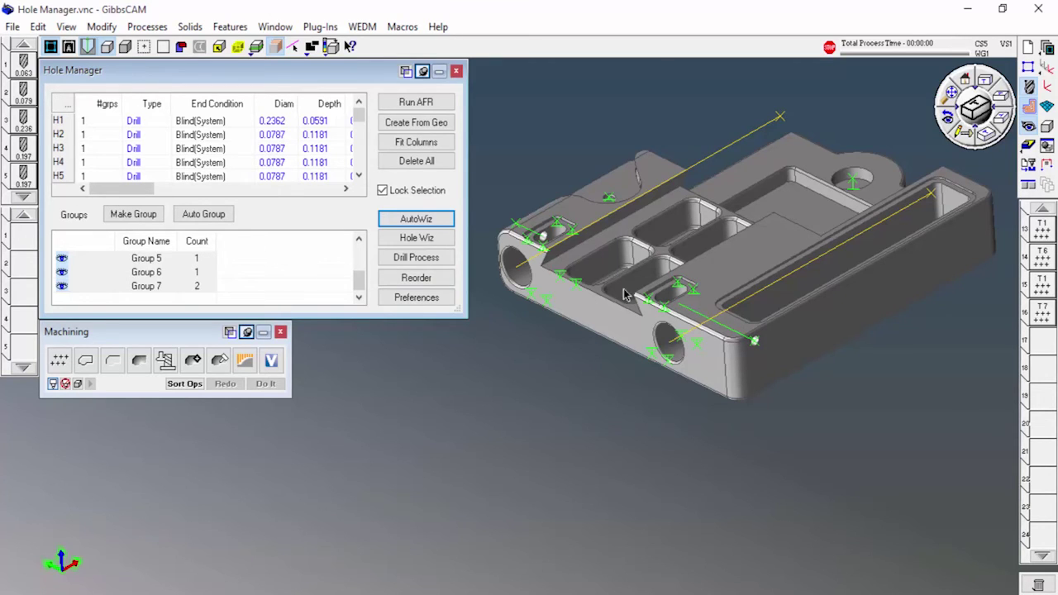
click(1025, 143)
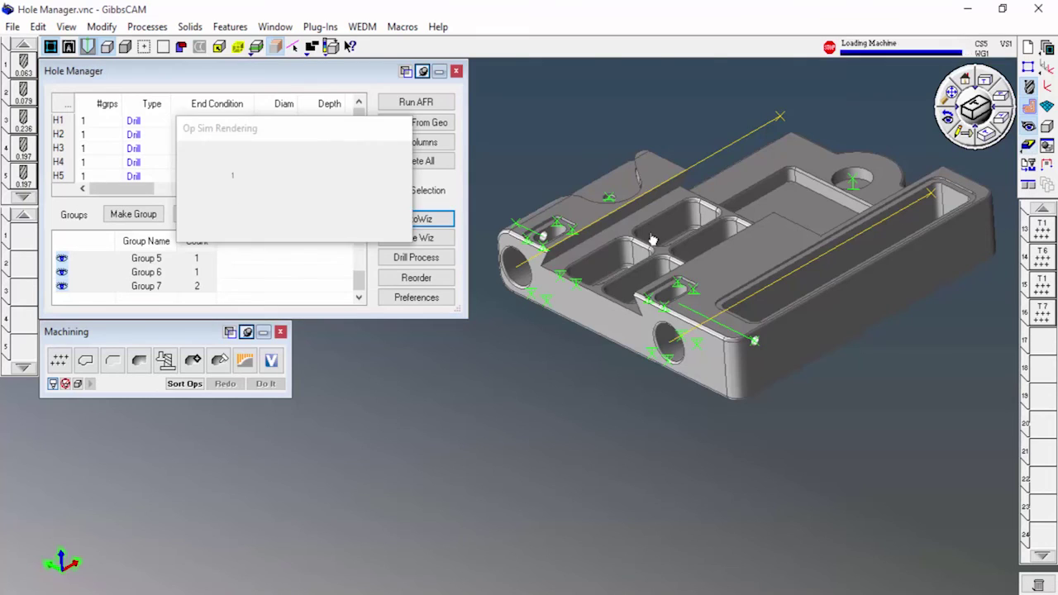
Play the rendered simulation to EOP and orbit the blue stock to inspect the drilled holes
click(653, 137)
click(643, 118)
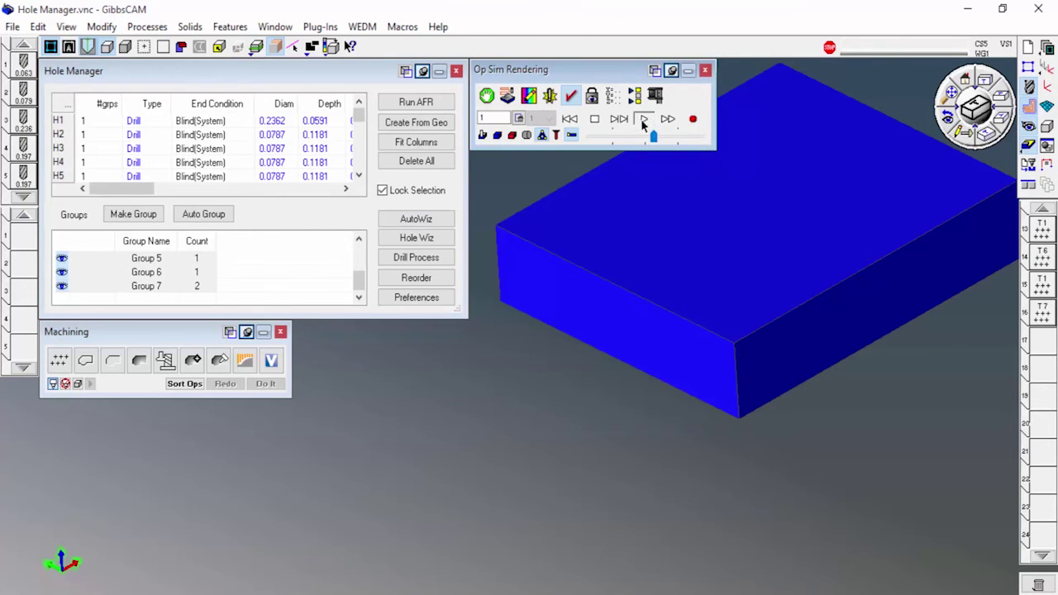
mouse_move(696, 252)
middle_down()
mouse_move(882, 354)
mouse_move(701, 328)
mouse_move(962, 162)
mouse_move(552, 283)
mouse_move(917, 259)
mouse_move(653, 289)
mouse_move(658, 338)
mouse_move(900, 270)
mouse_move(798, 366)
mouse_move(841, 350)
mouse_move(711, 334)
mouse_move(725, 369)
mouse_move(694, 405)
mouse_move(847, 277)
mouse_move(727, 380)
mouse_move(786, 355)
mouse_move(798, 332)
middle_up()
middle_drag(897, 340, 866, 364)
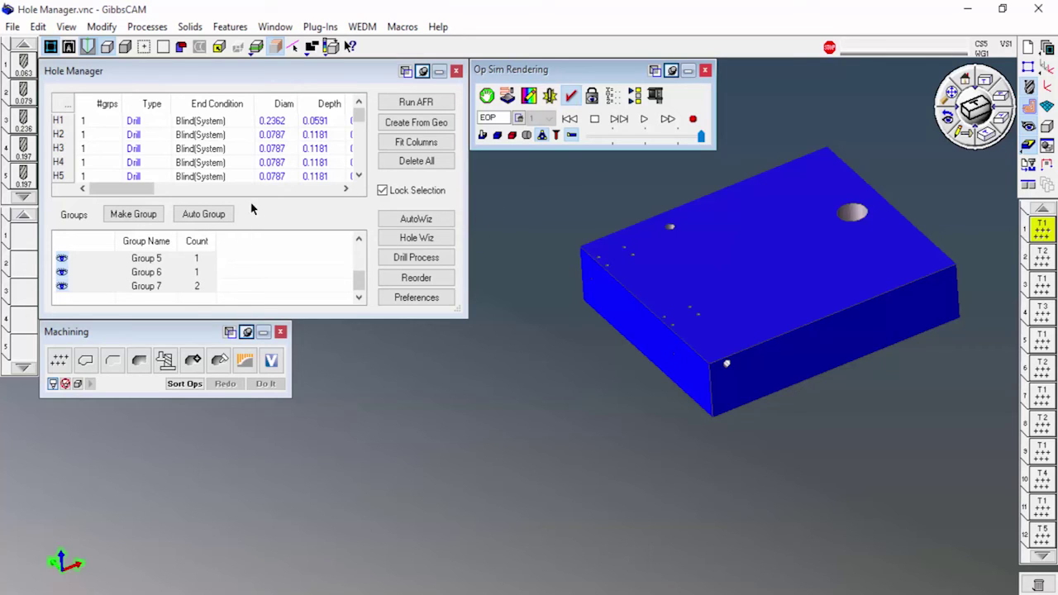
Select Group 5, cancel its rename, and exit the rendered simulation back to the part
click(147, 262)
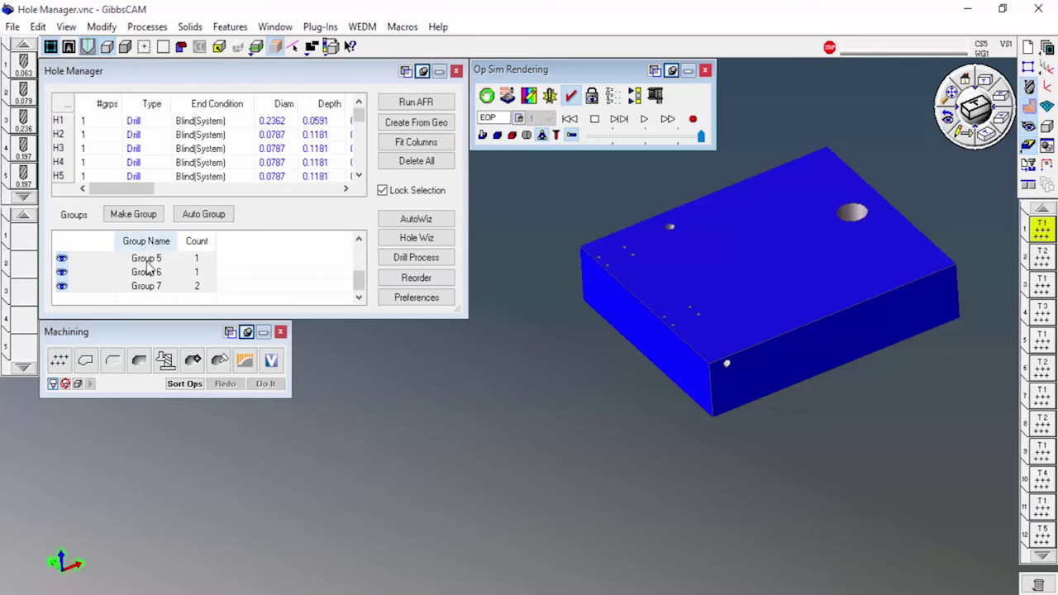
click(162, 262)
right_click(161, 262)
key(Escape)
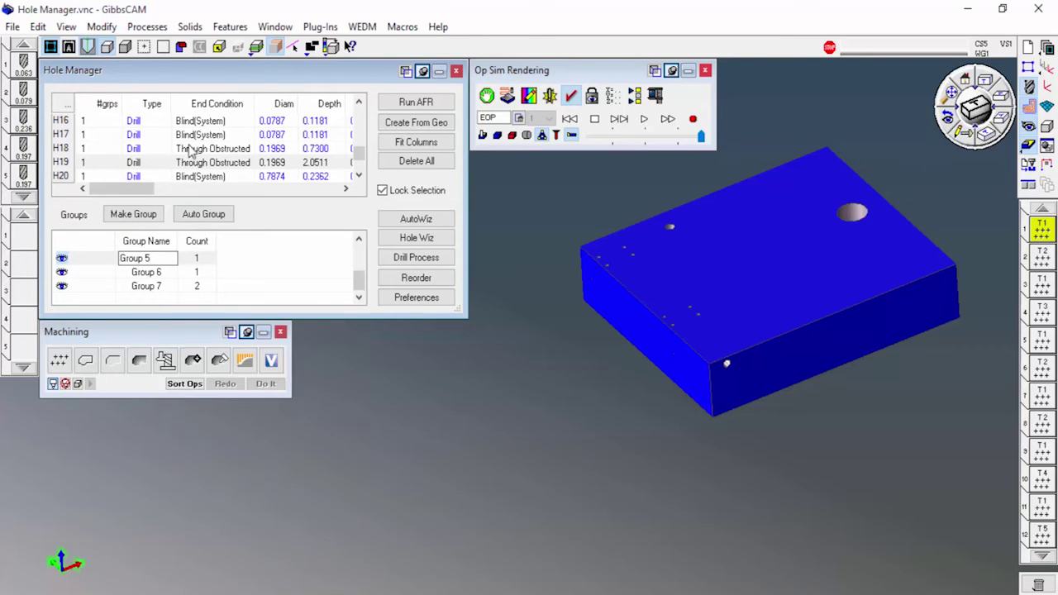
right_click(217, 163)
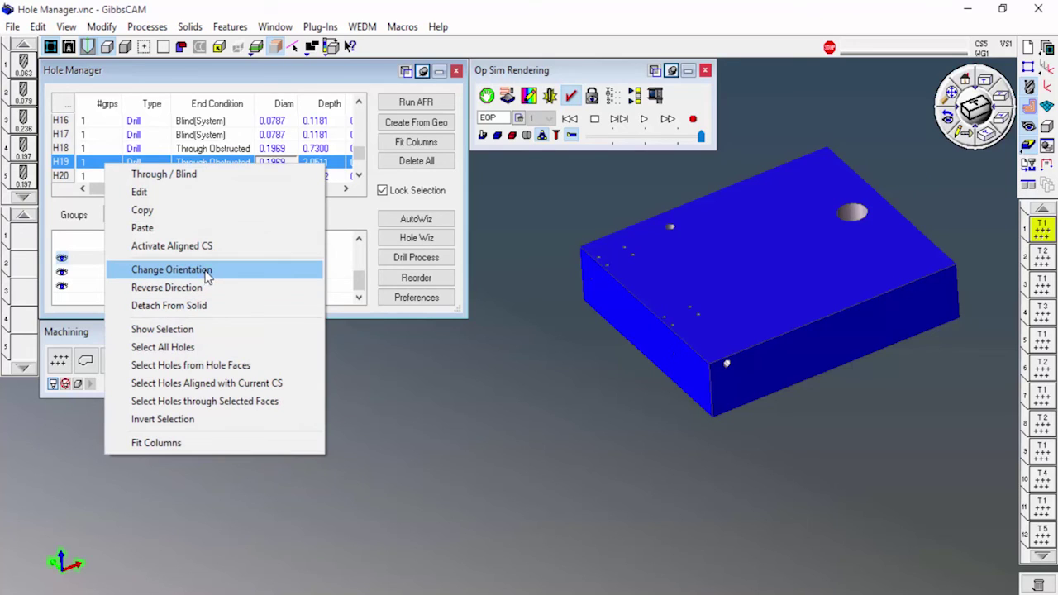
click(705, 70)
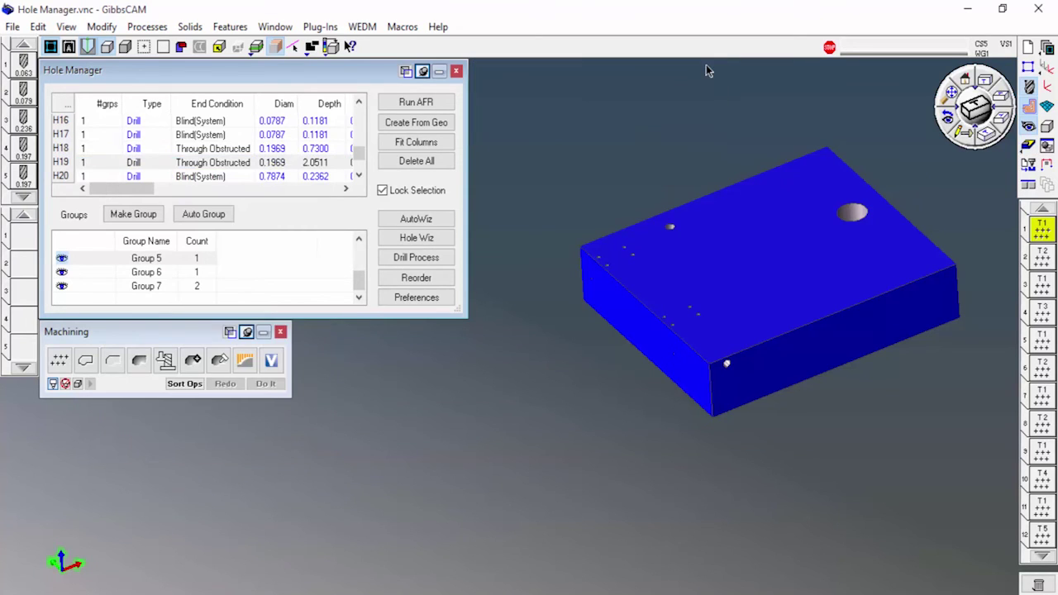
Select hole H22 in the Hole Manager list and open its Edit Hole Profile
click(149, 165)
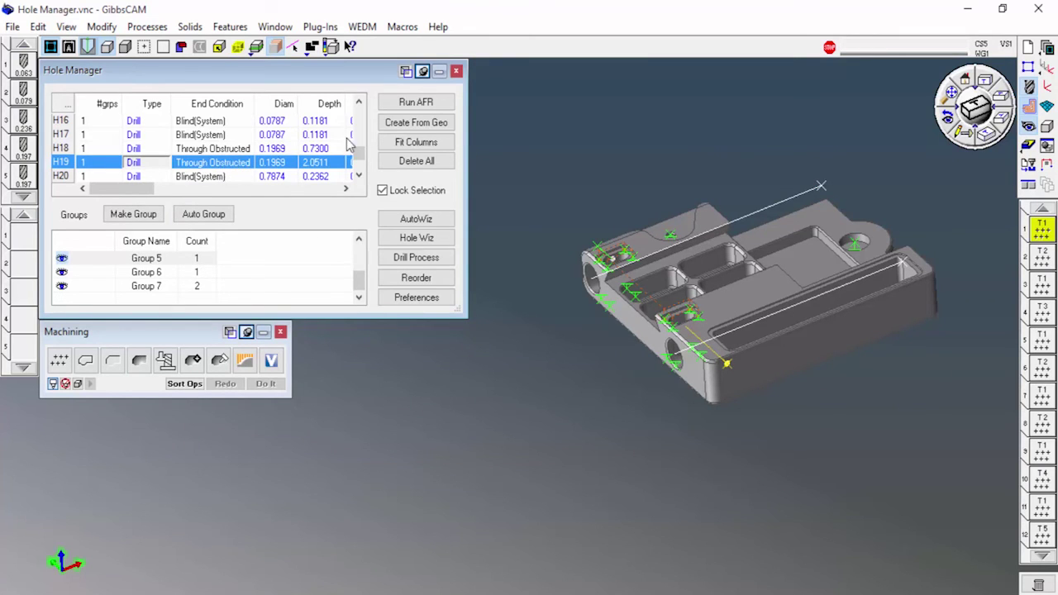
scroll(357, 157, down, 1)
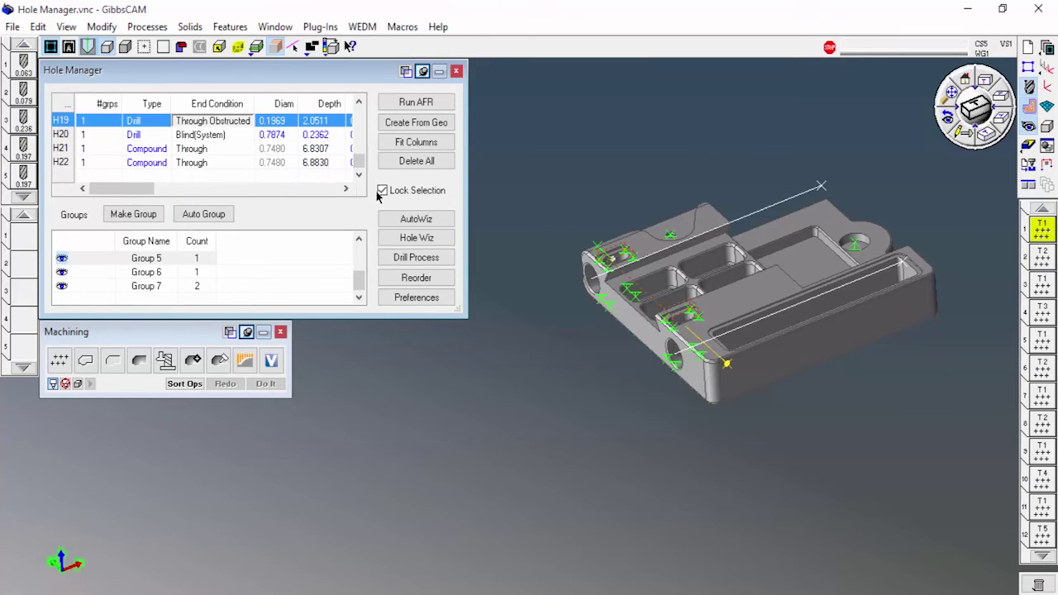
click(816, 188)
right_click(162, 164)
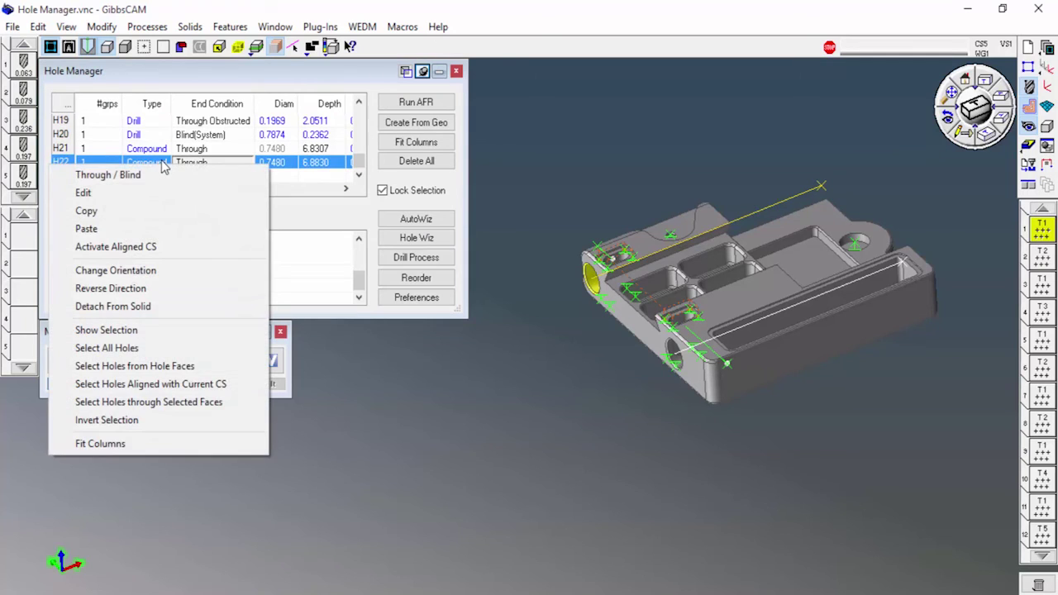
click(165, 192)
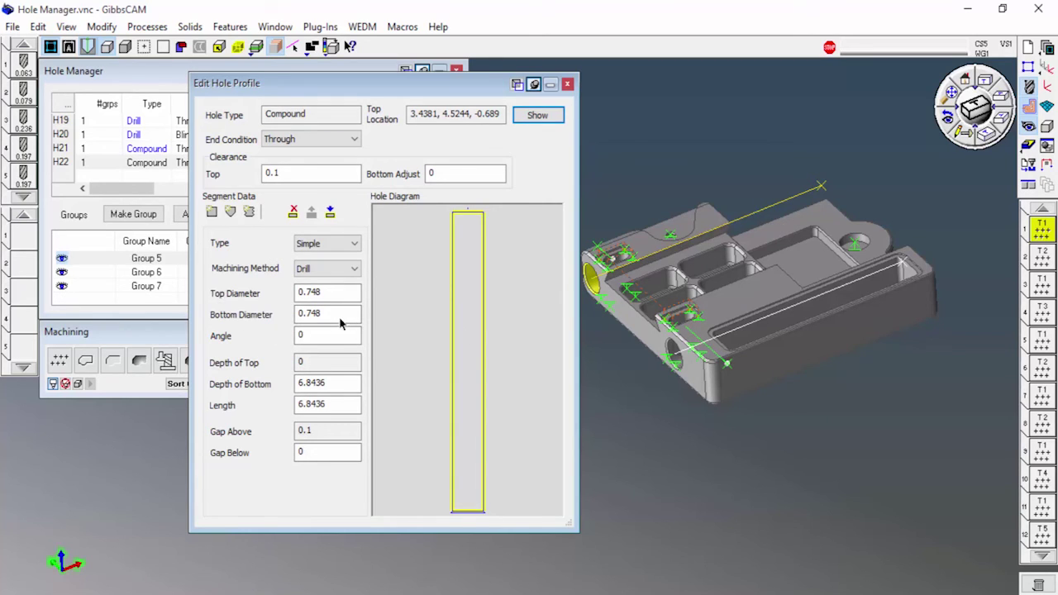
Change H22's drill segment length from 6.8436 to 7 and close the Edit Hole Profile
double_click(337, 405)
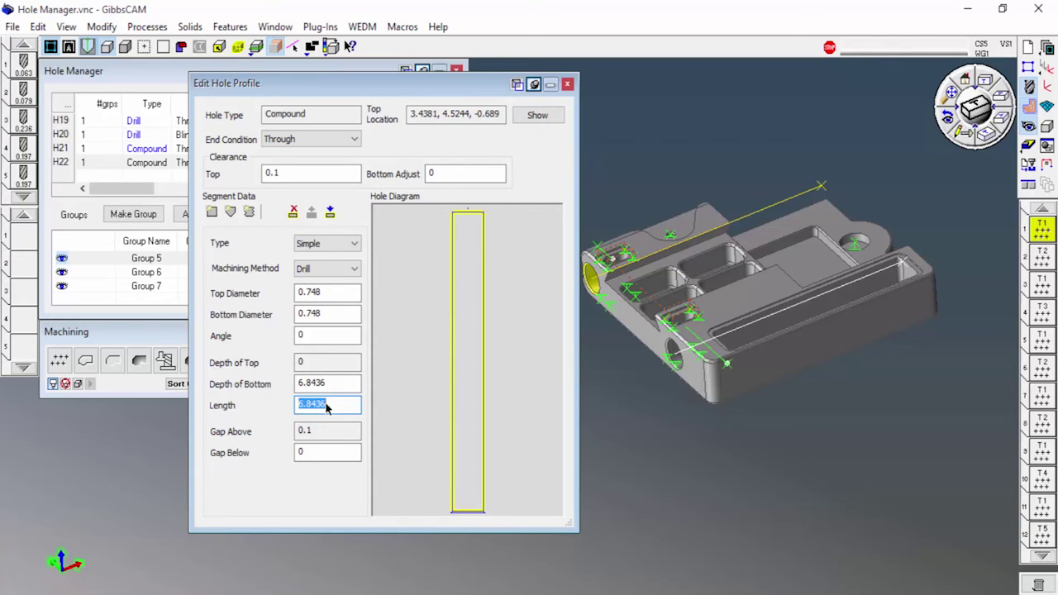
text(7)
click(331, 387)
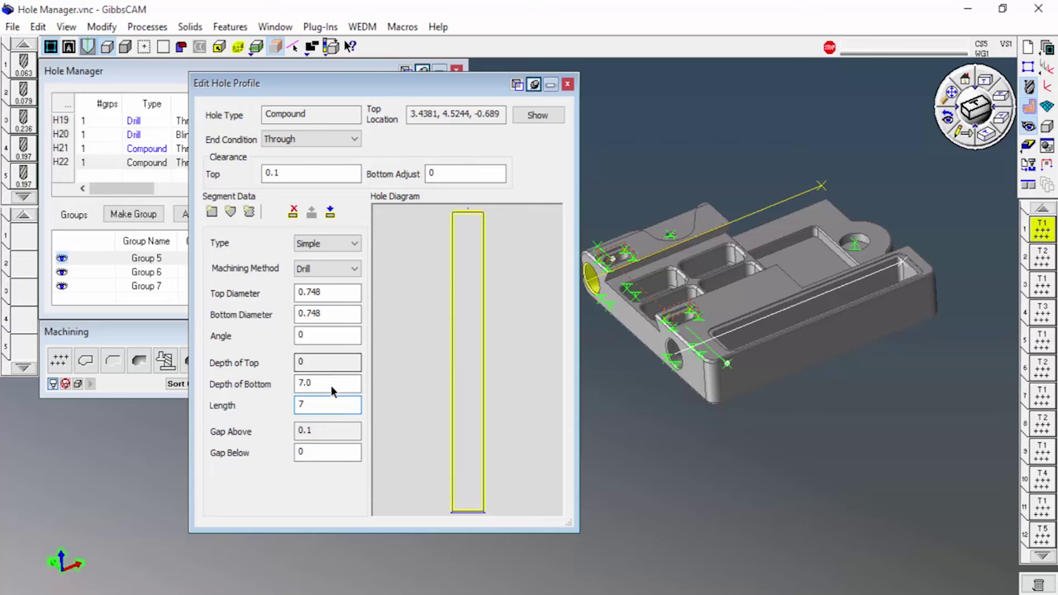
key(Return)
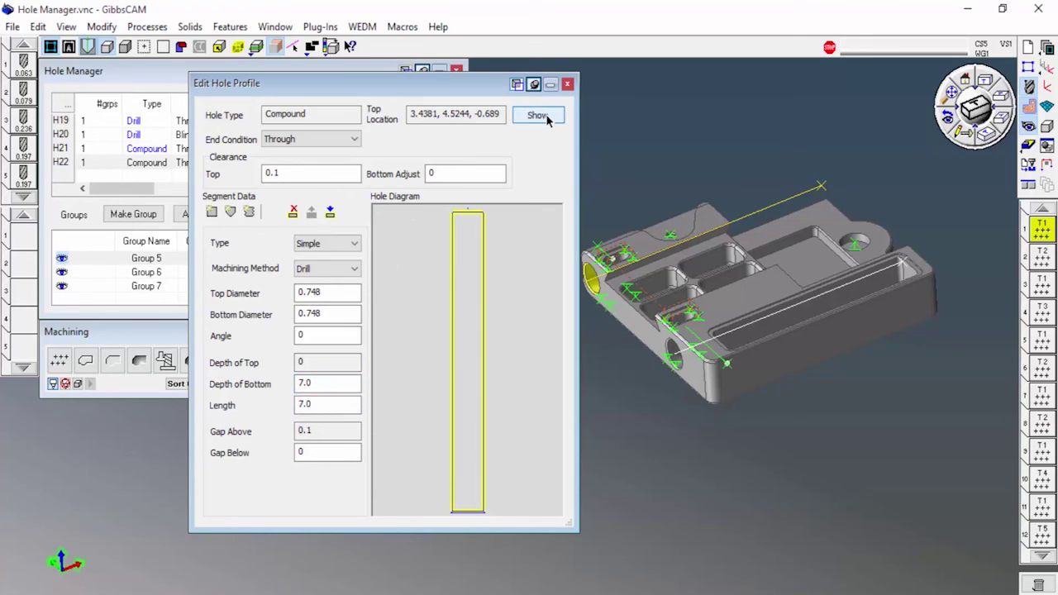
middle_drag(721, 361, 682, 318)
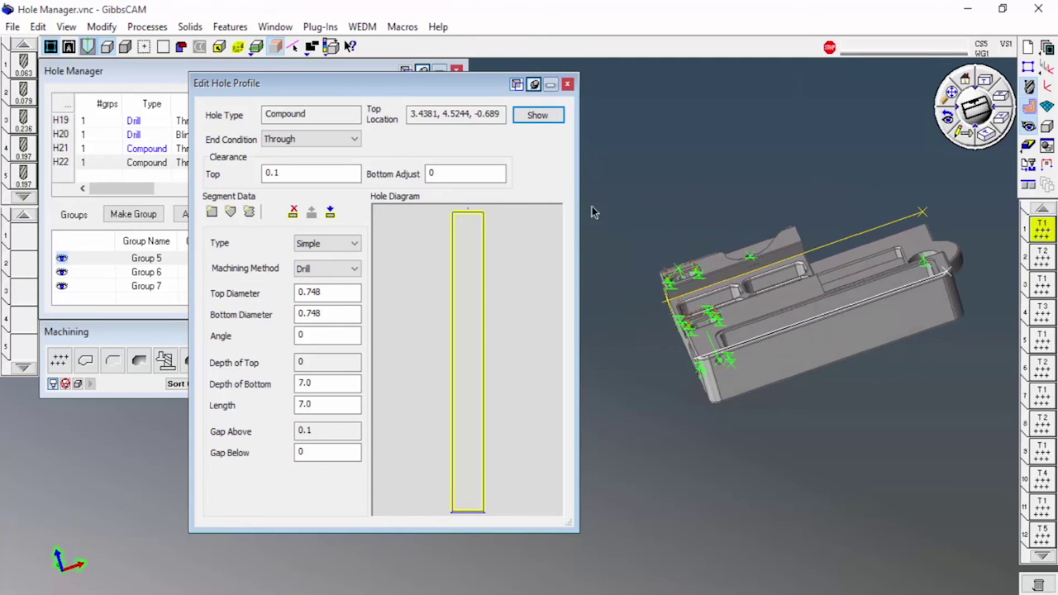
click(567, 86)
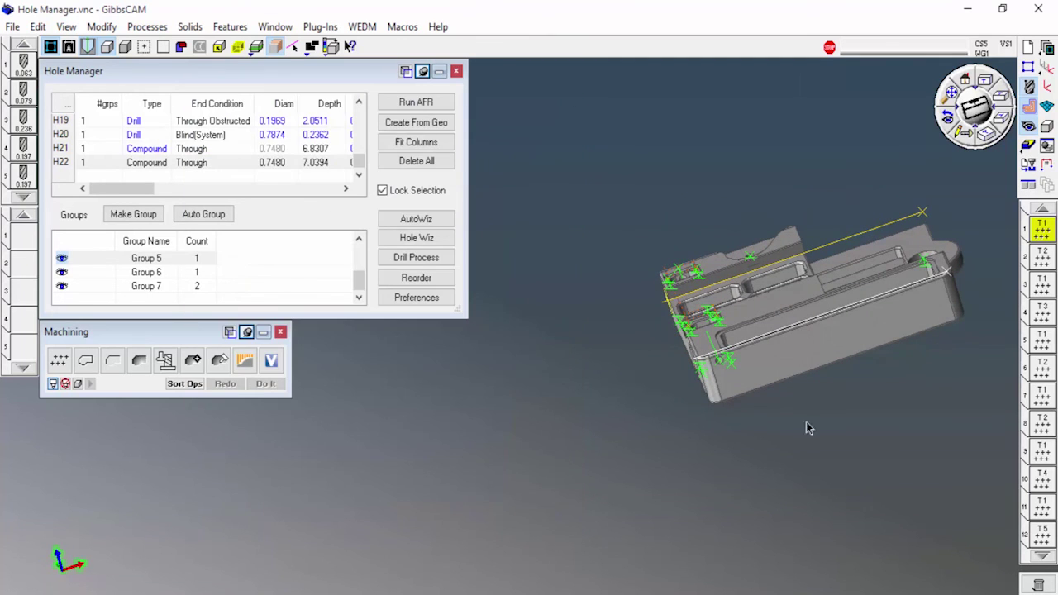
middle_drag(809, 427, 648, 415)
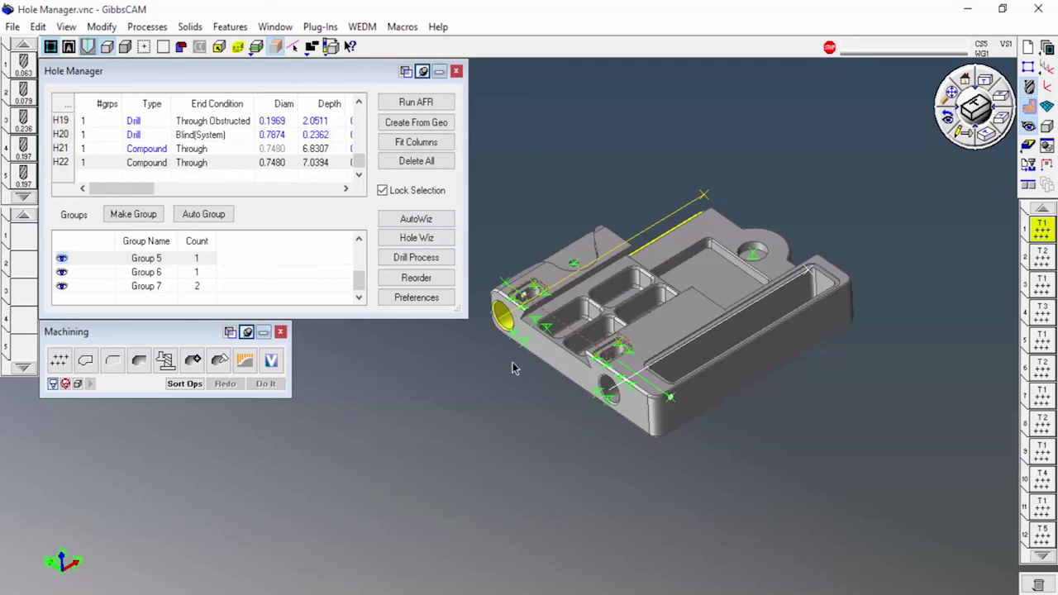
scroll(520, 361, up, 3)
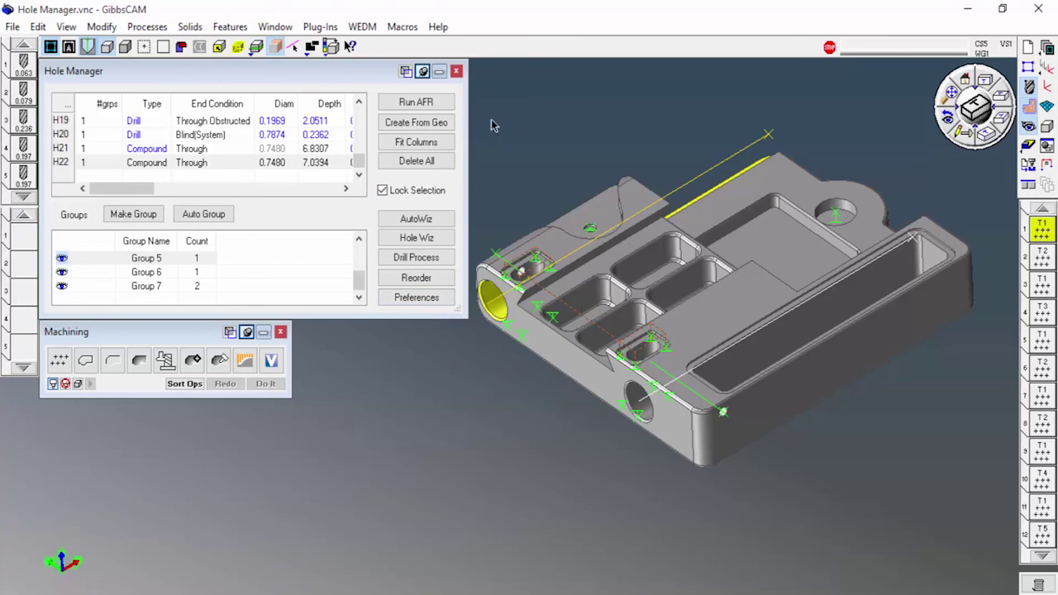
middle_drag(775, 418, 761, 459)
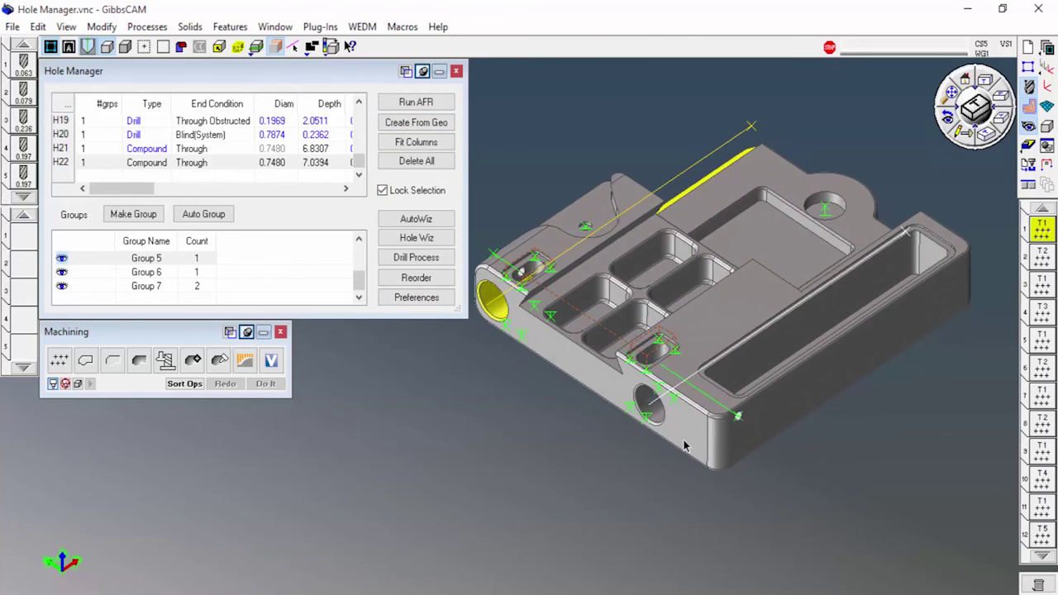